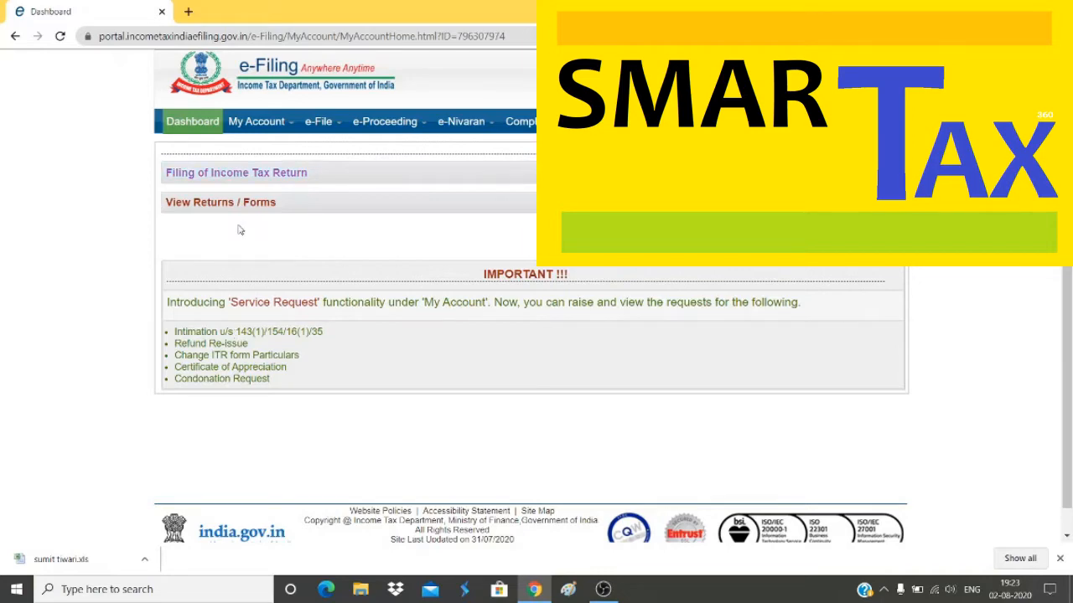
# Step: Set up an income tax return for assessment year 2020-21 with form ITR-4, filing type Original/Revised Return and submission mode Prepare and Submit Online
pyautogui.click(233, 176)
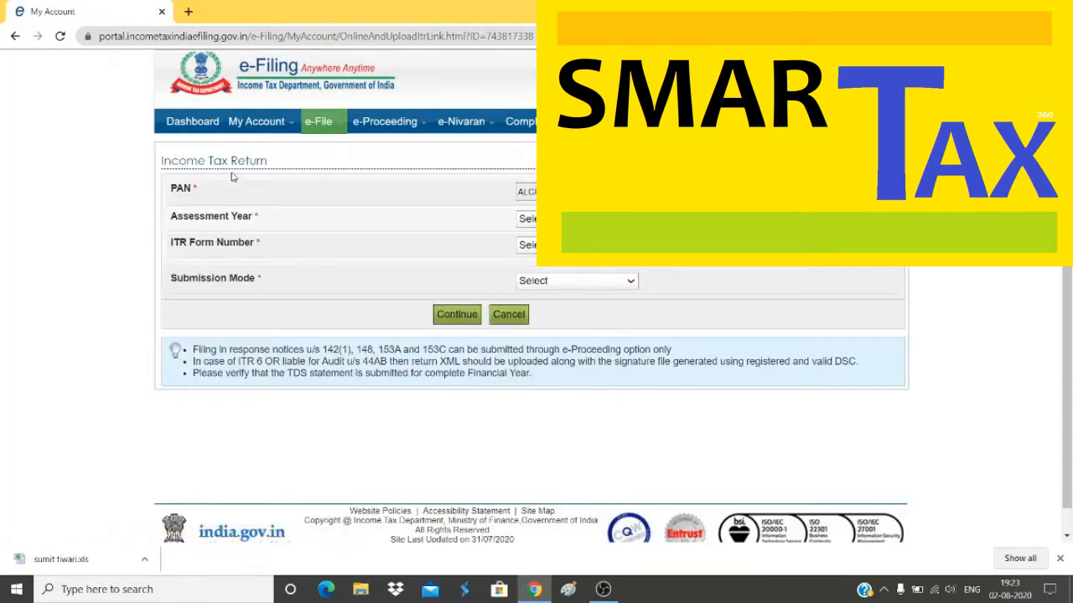
pyautogui.click(521, 220)
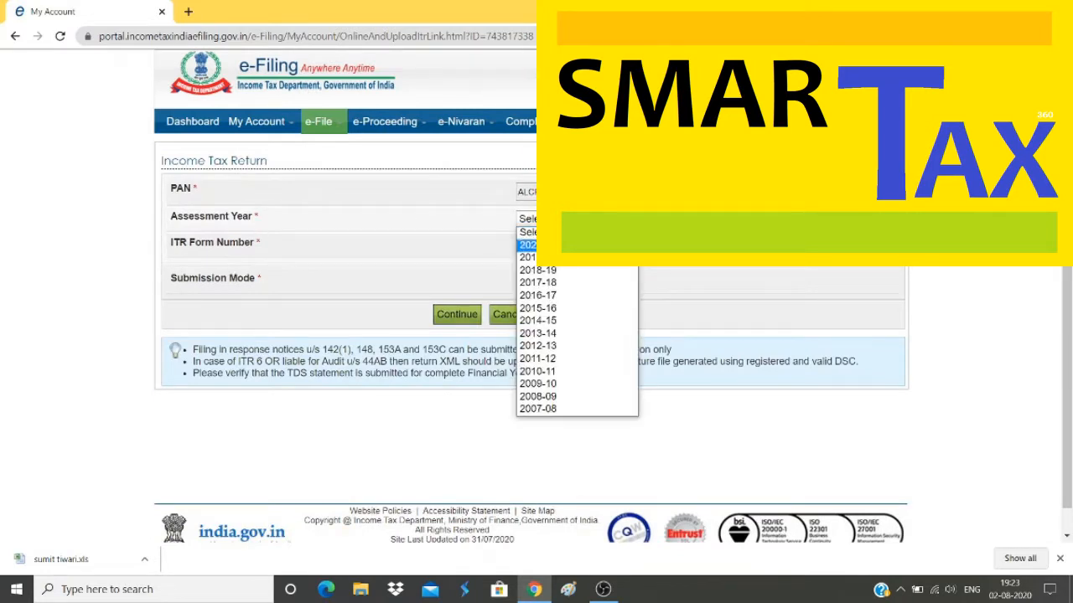
pyautogui.click(528, 245)
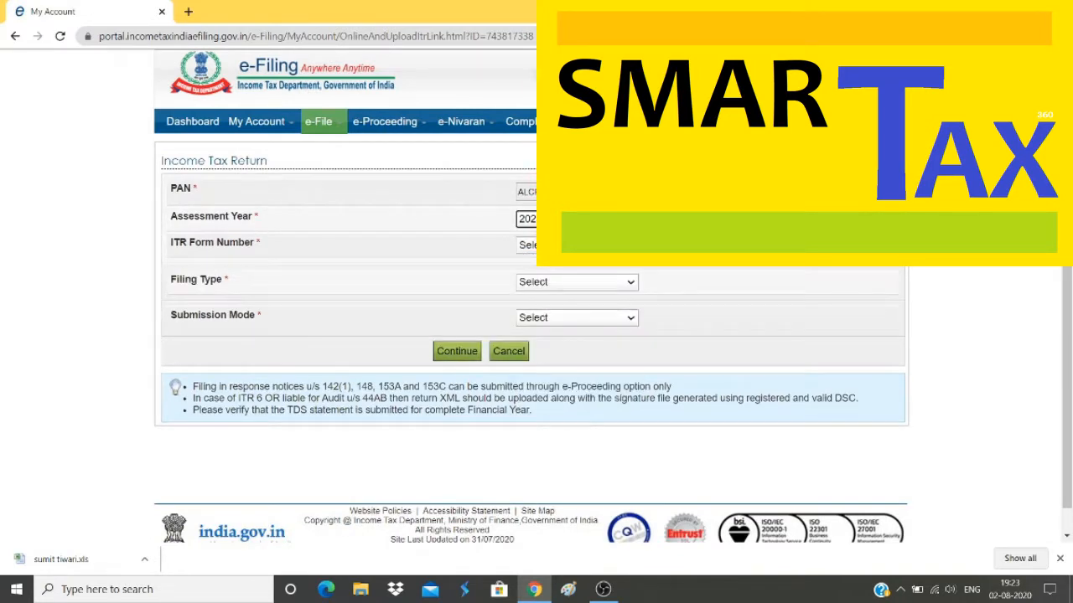
pyautogui.click(520, 245)
pyautogui.click(545, 310)
pyautogui.click(548, 289)
pyautogui.click(551, 309)
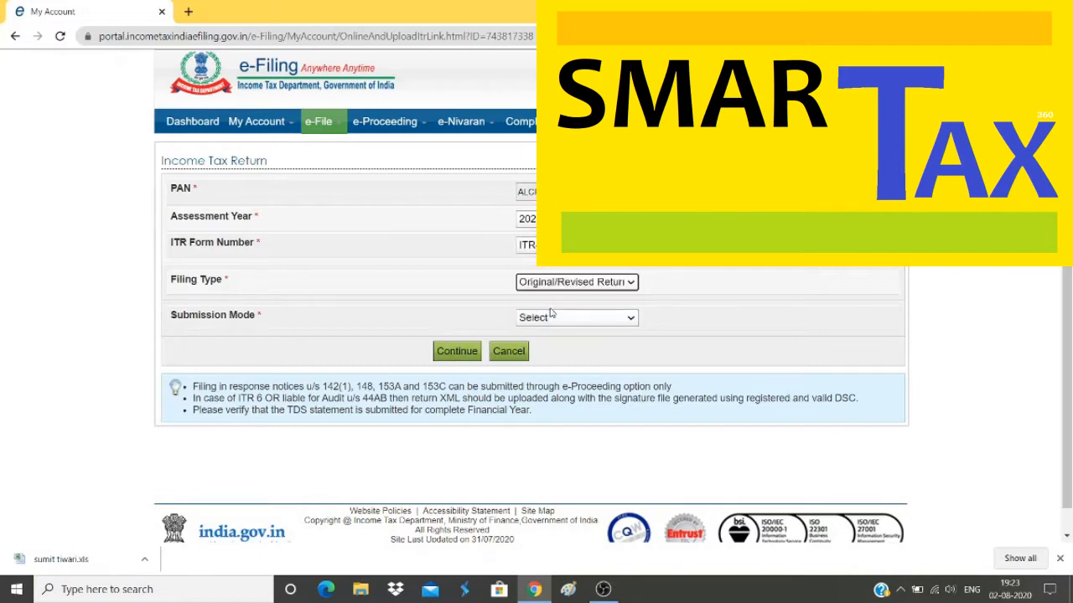
pyautogui.click(568, 321)
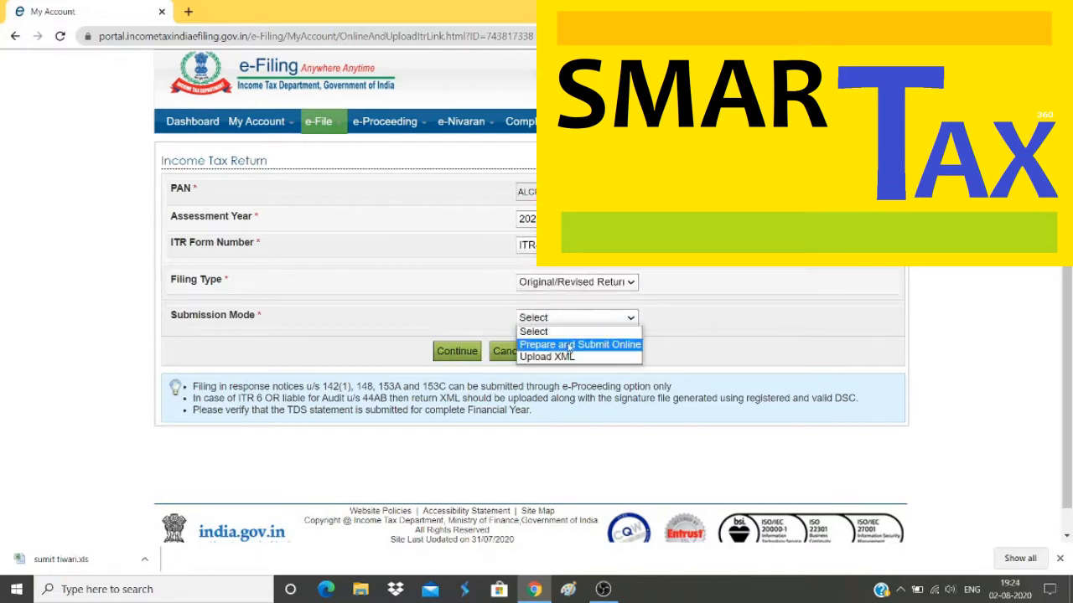
pyautogui.click(578, 344)
# Step: Continue with the return and agree to the Prefill Consent to check all prefilled data, opening the ITR-4 form
pyautogui.scroll(-2, 574, 344)
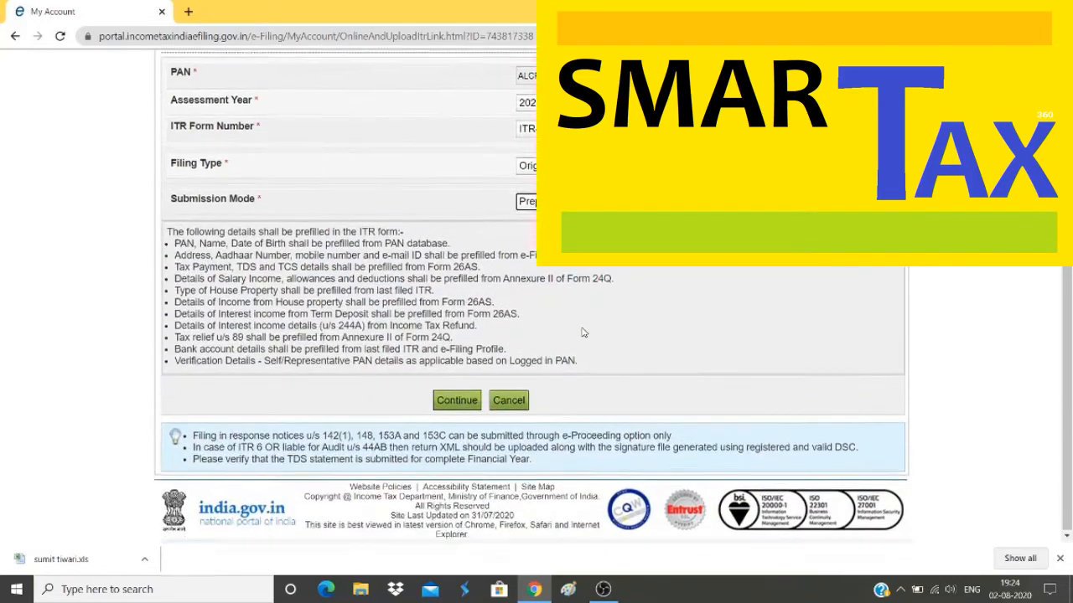
pyautogui.click(459, 402)
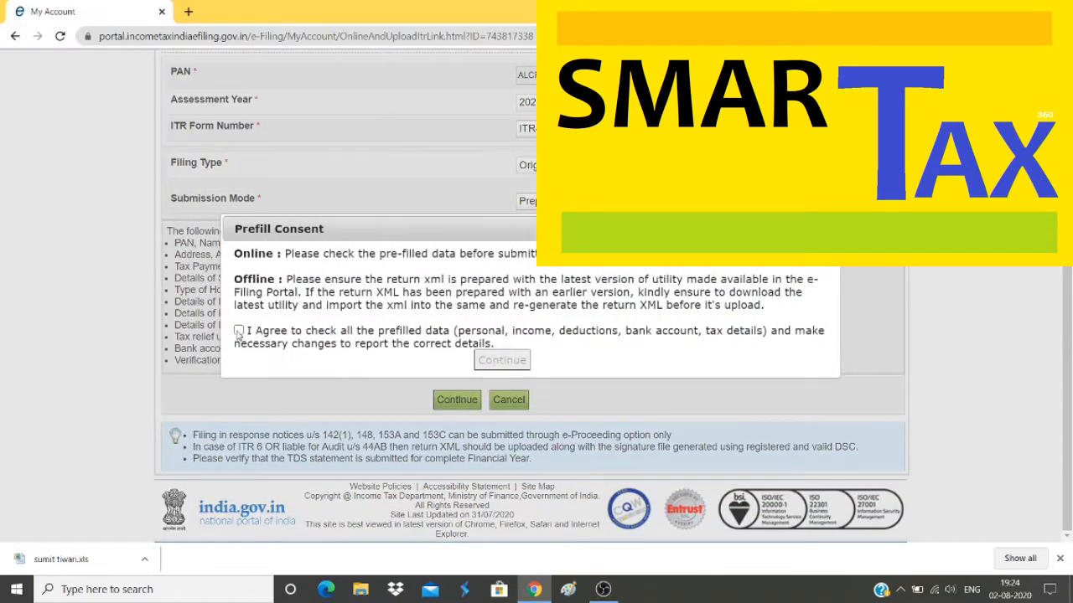
pyautogui.click(238, 331)
pyautogui.click(501, 359)
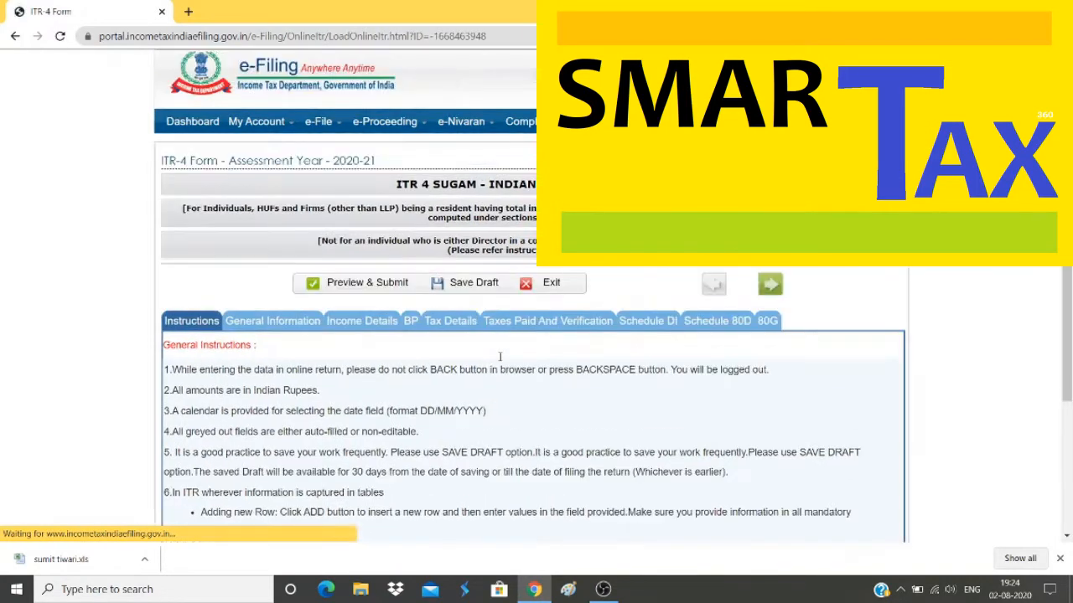
# Step: Read the general instructions and examine the prefilled personal, address and contact details under General Information
pyautogui.scroll(-1, 390, 366)
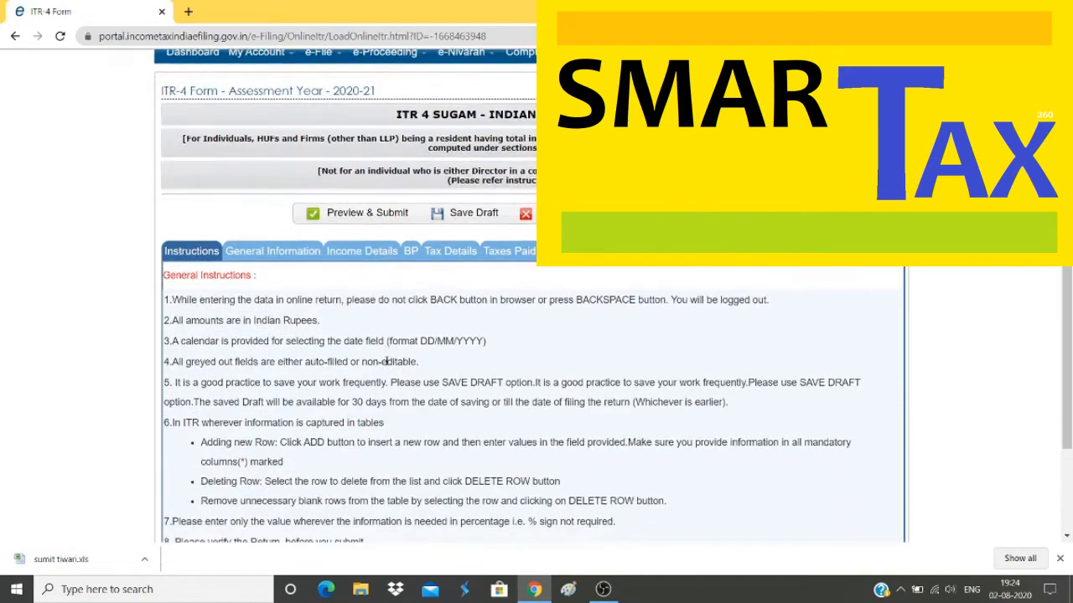
pyautogui.scroll(-2, 388, 362)
pyautogui.scroll(1, 388, 362)
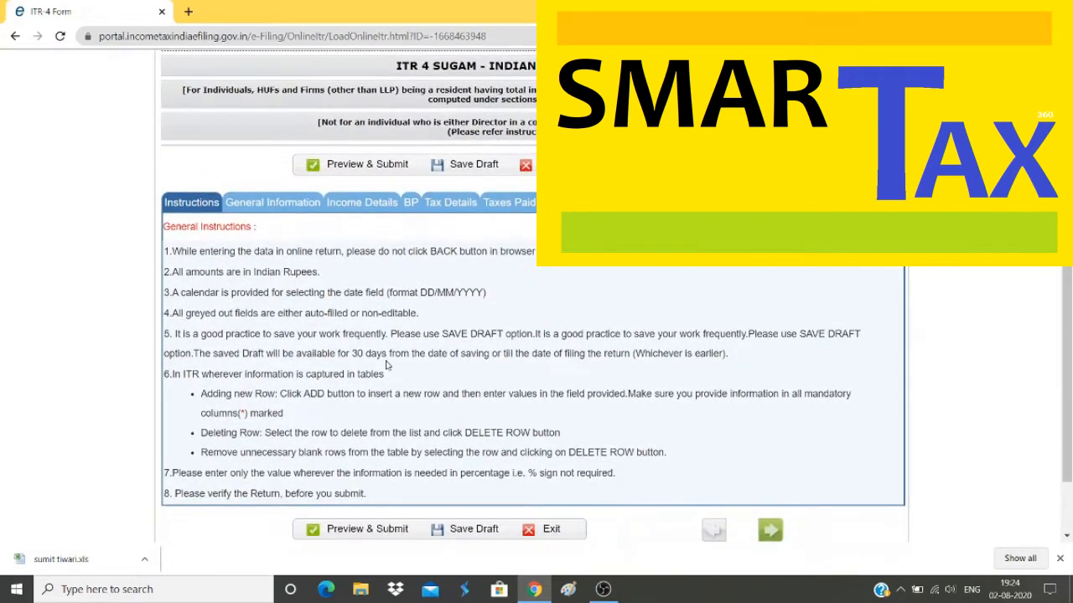
pyautogui.click(289, 207)
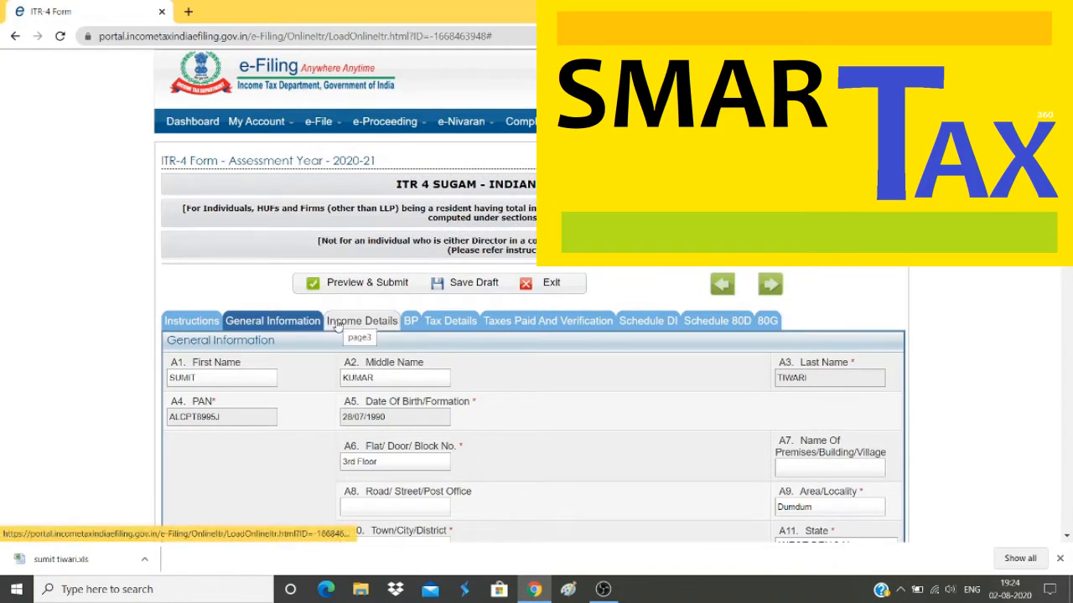
pyautogui.scroll(-1, 334, 326)
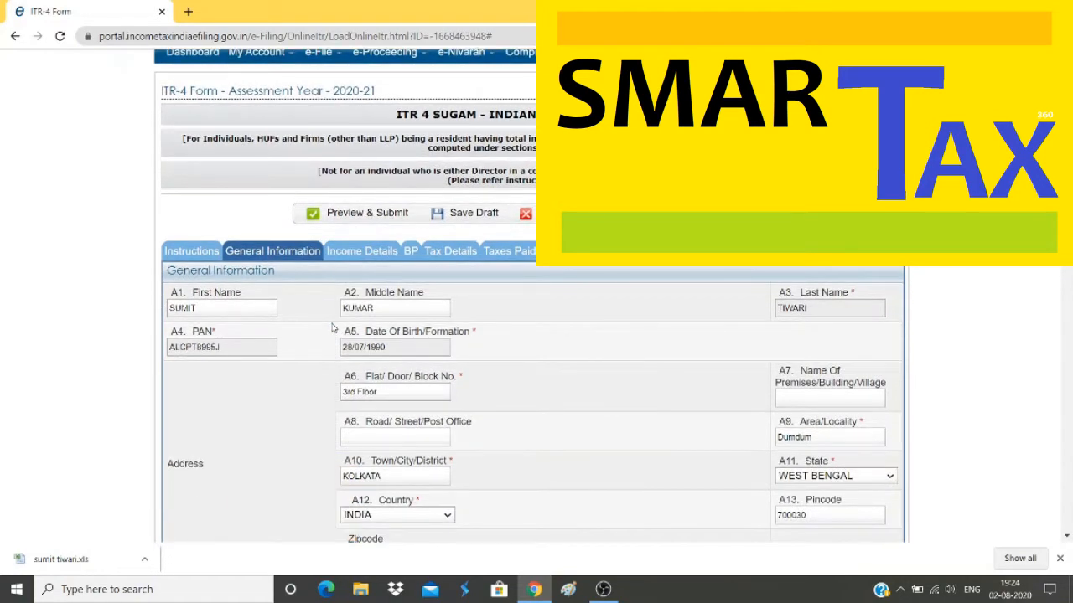
pyautogui.scroll(-2, 331, 328)
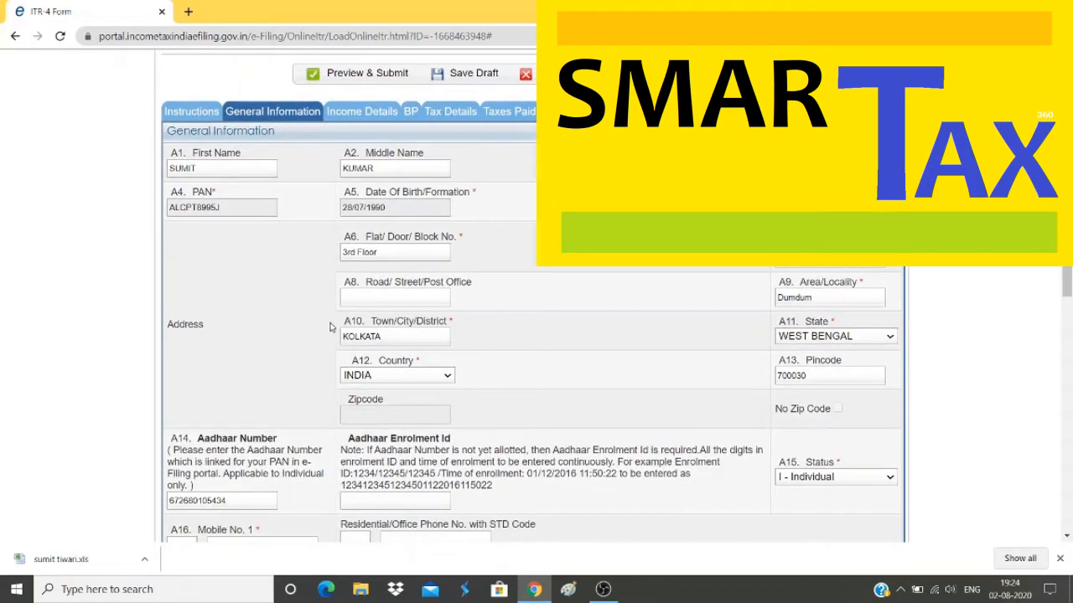
pyautogui.scroll(-3, 330, 327)
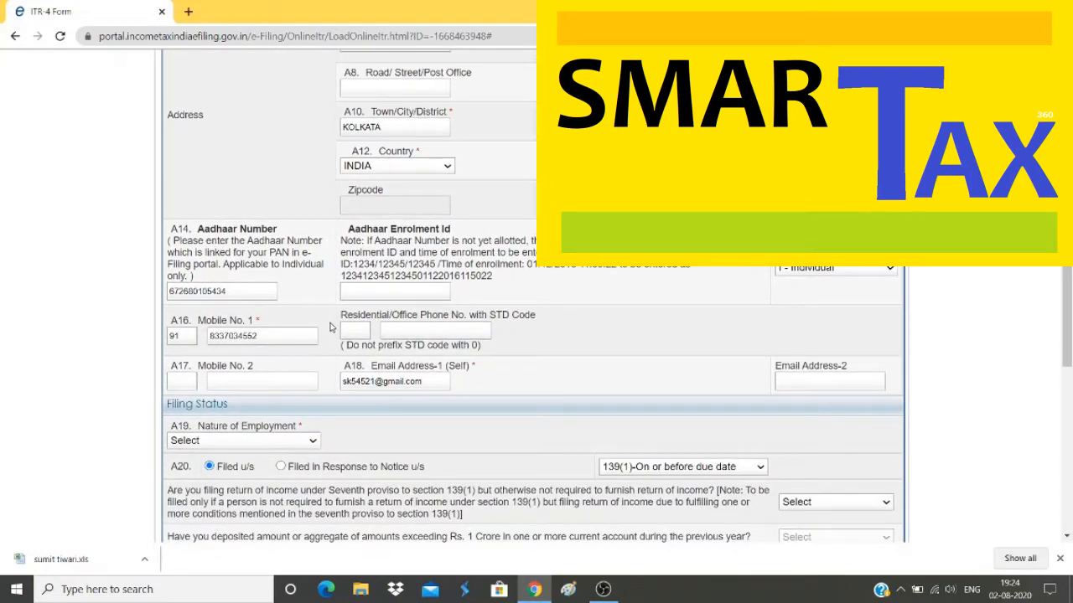
pyautogui.scroll(3, 330, 327)
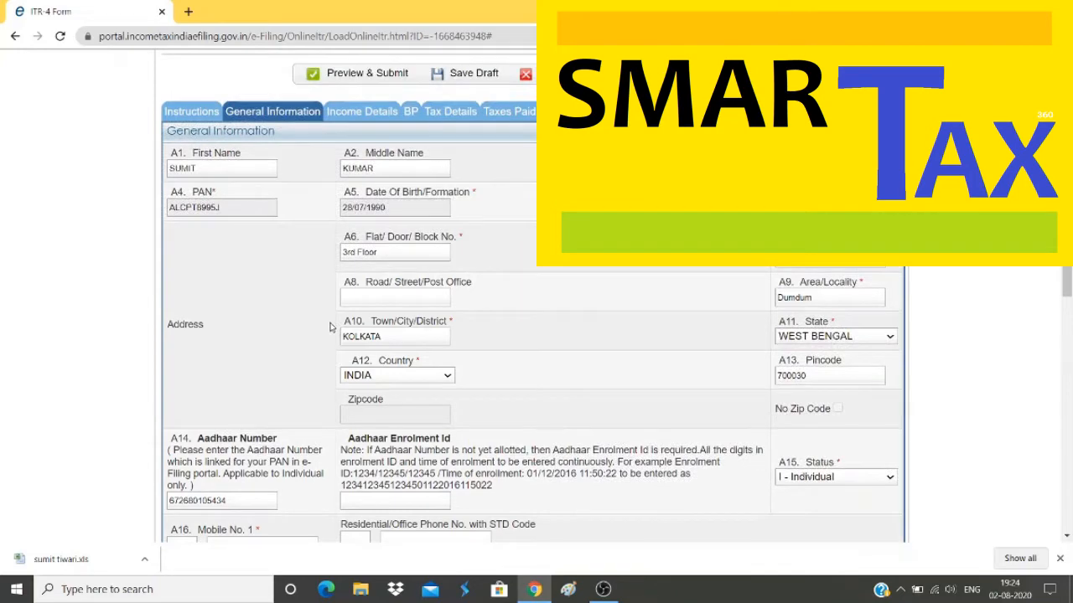
# Step: Set the Nature of Employment in Filing Status to Not Applicable (eg. Family pension etc)
pyautogui.scroll(-7, 330, 327)
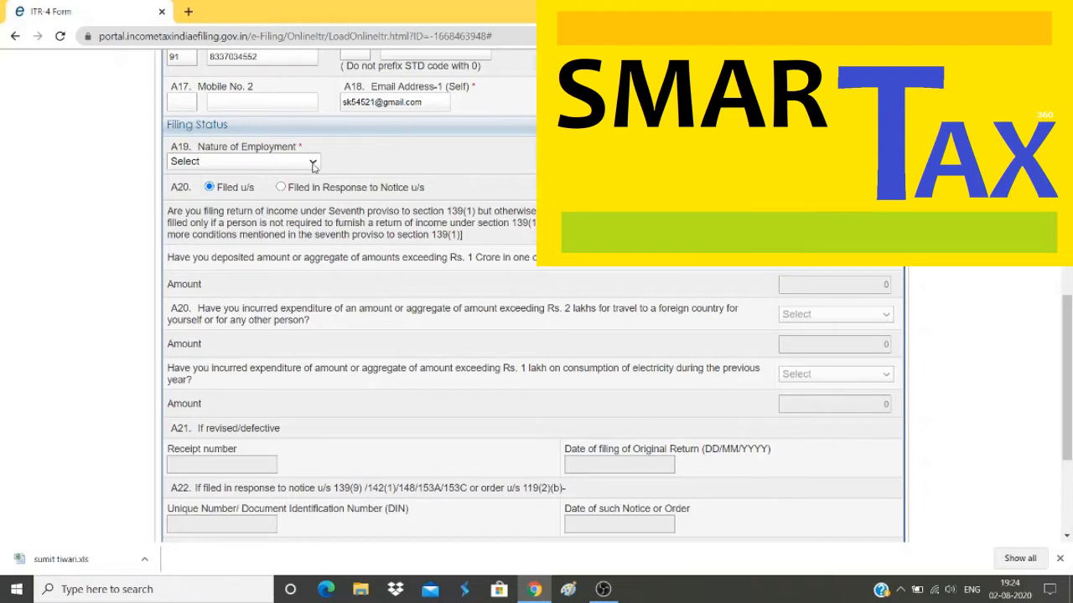
pyautogui.scroll(-1, 312, 171)
pyautogui.click(309, 94)
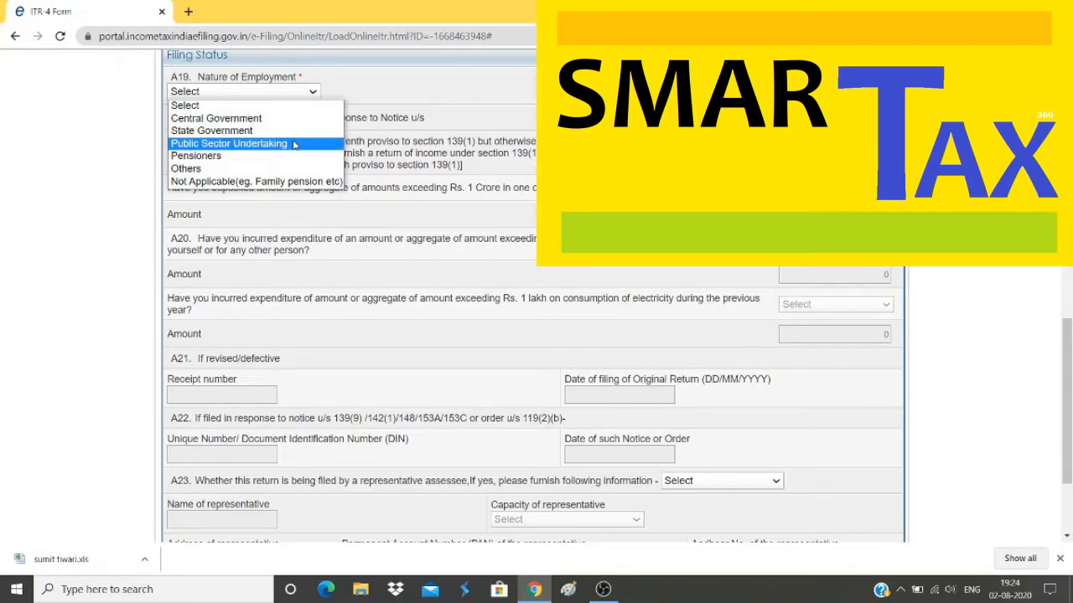
pyautogui.click(299, 183)
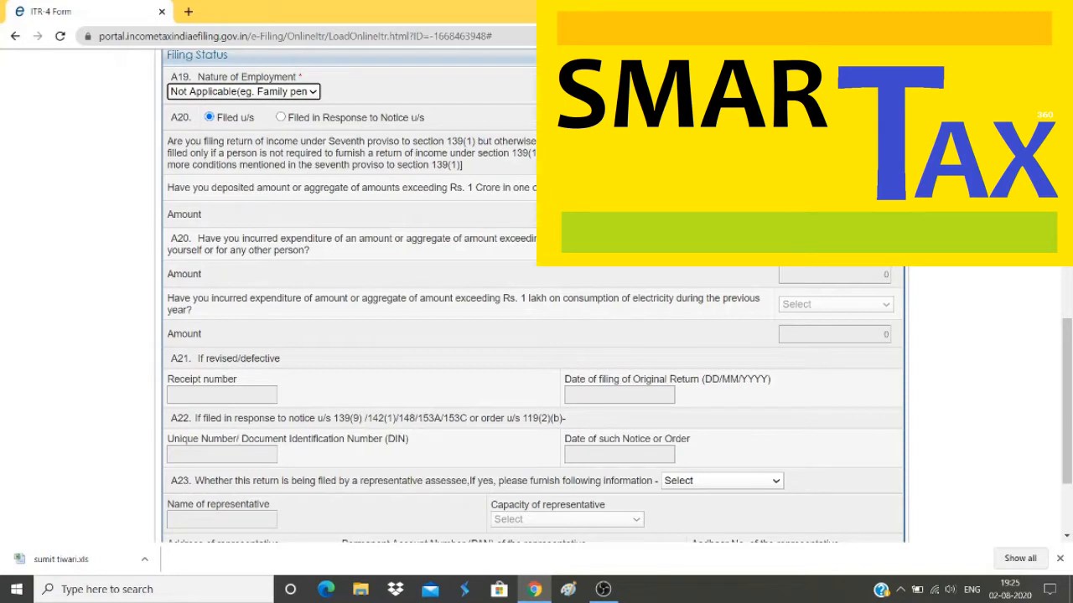
# Step: Answer the Seventh proviso and foreign travel expenditure questions, and set the electricity expenditure above Rs. 1 lakh question to No
pyautogui.click(836, 152)
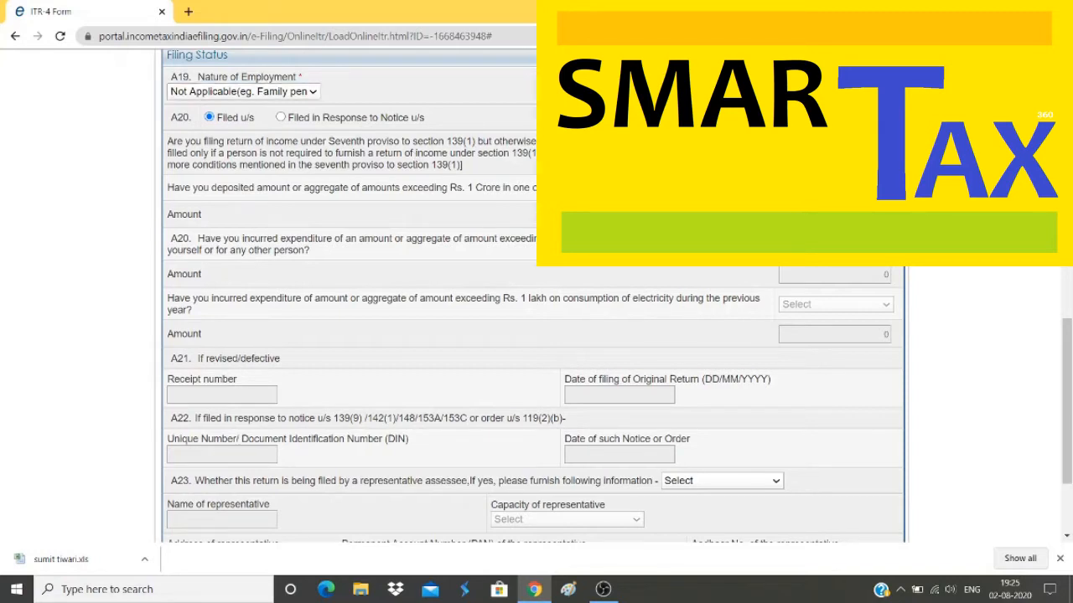
pyautogui.click(817, 179)
pyautogui.click(830, 244)
pyautogui.click(814, 284)
pyautogui.click(809, 308)
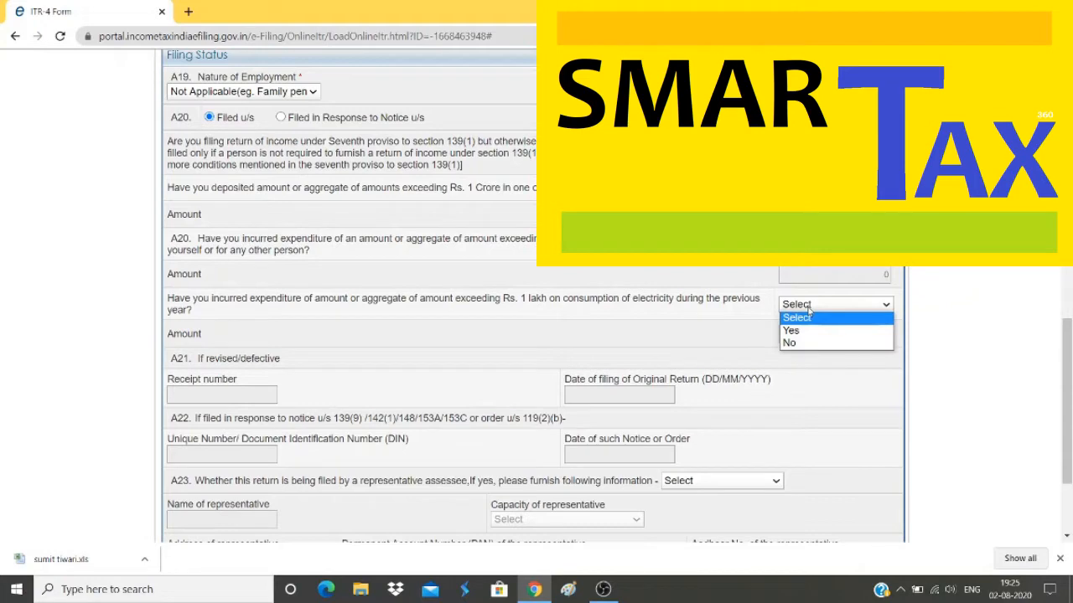
pyautogui.click(803, 343)
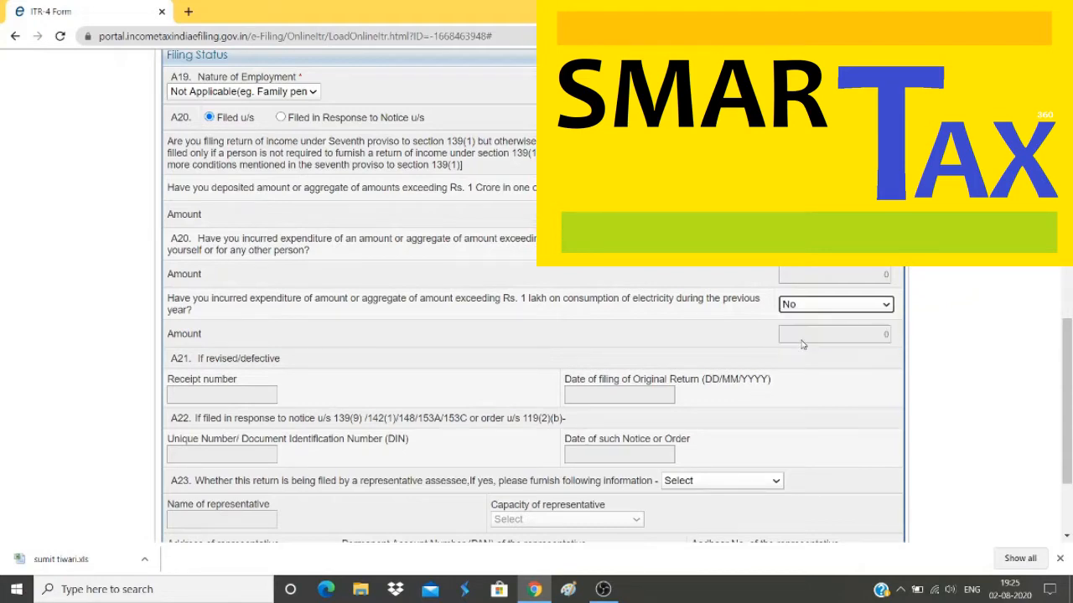
# Step: Set question A23 on filing by a representative assessee to No and save the draft return
pyautogui.scroll(-3, 447, 360)
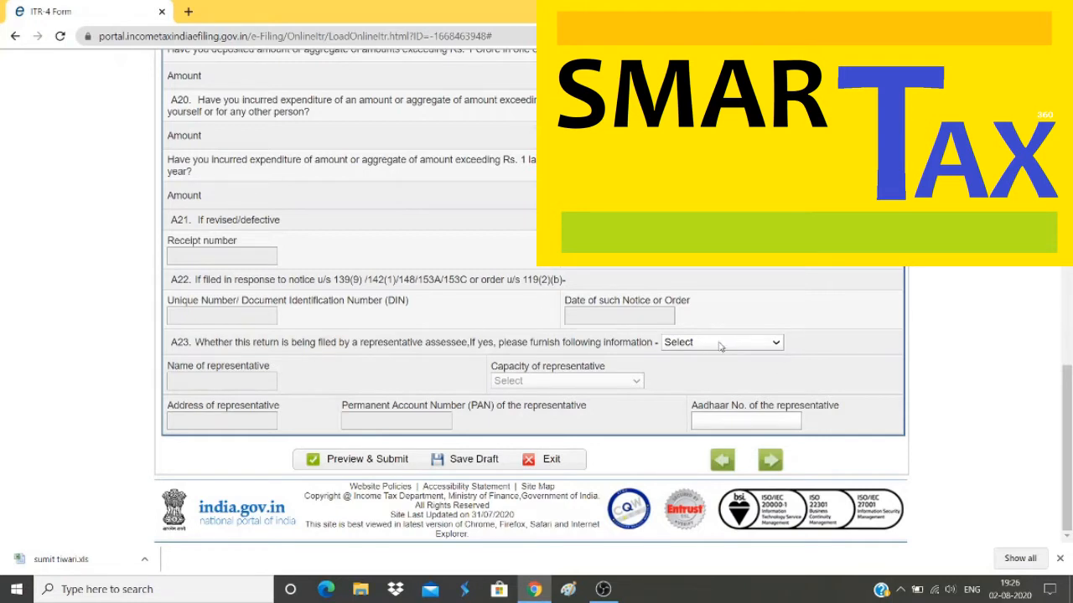
pyautogui.click(745, 342)
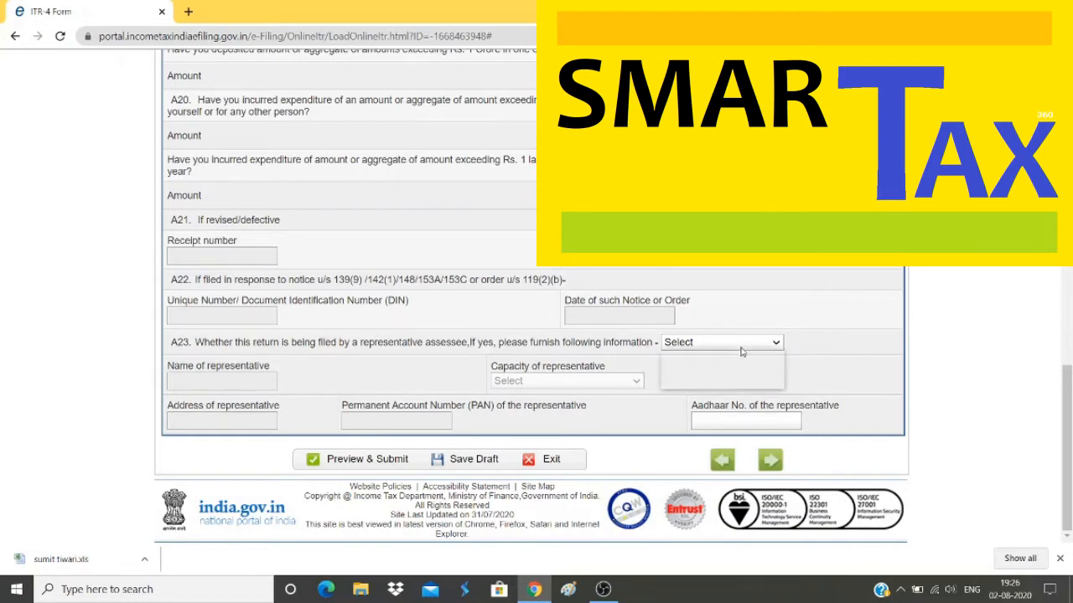
pyautogui.click(733, 370)
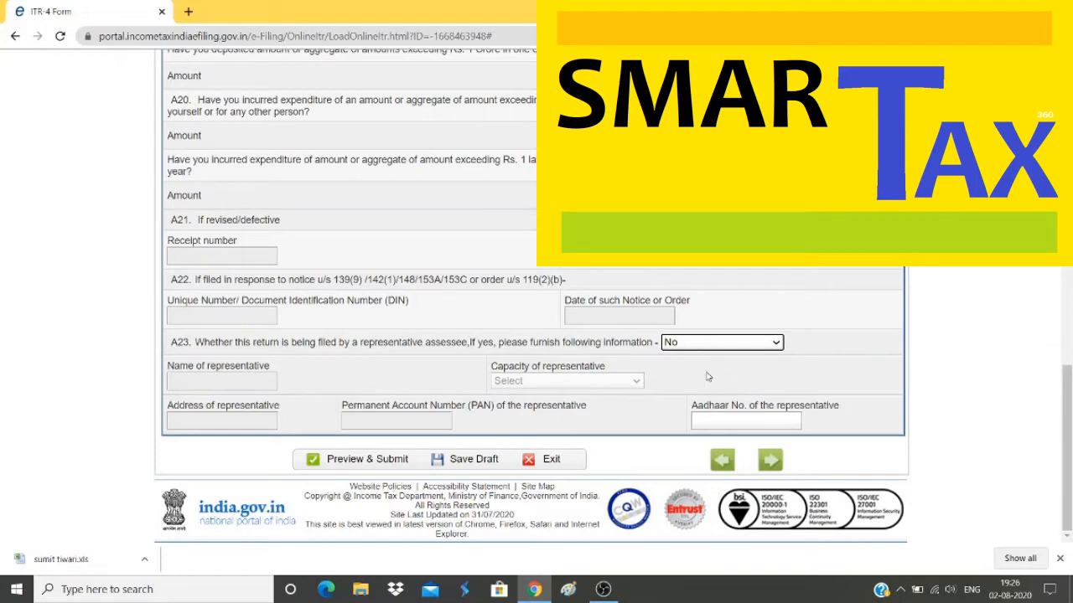
pyautogui.click(468, 463)
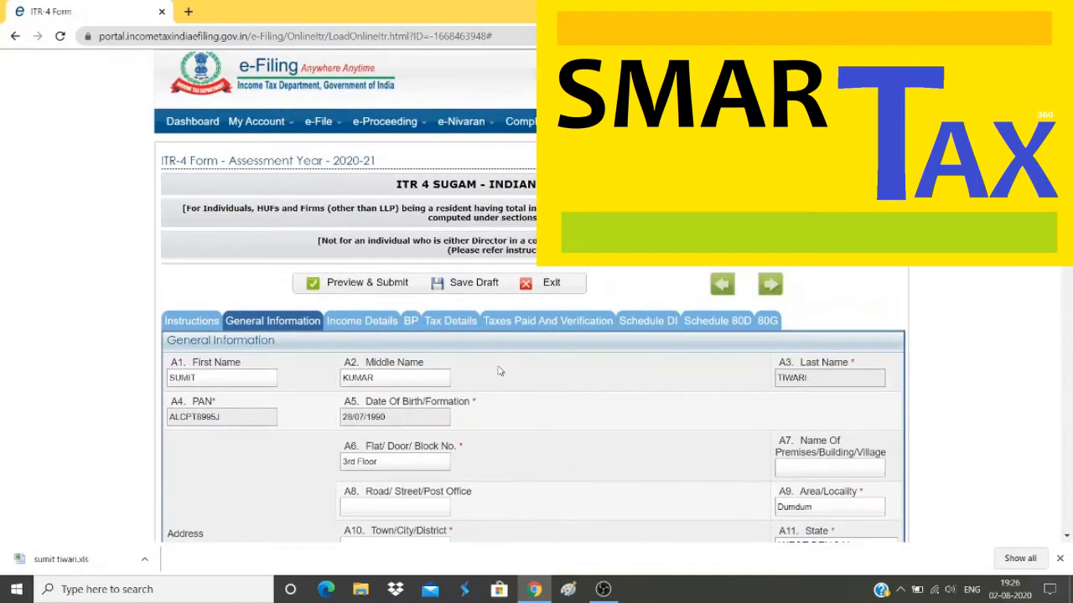
# Step: Open Schedule BP and browse the available business codes for presumptive business income under section 44AD
pyautogui.scroll(-1, 500, 370)
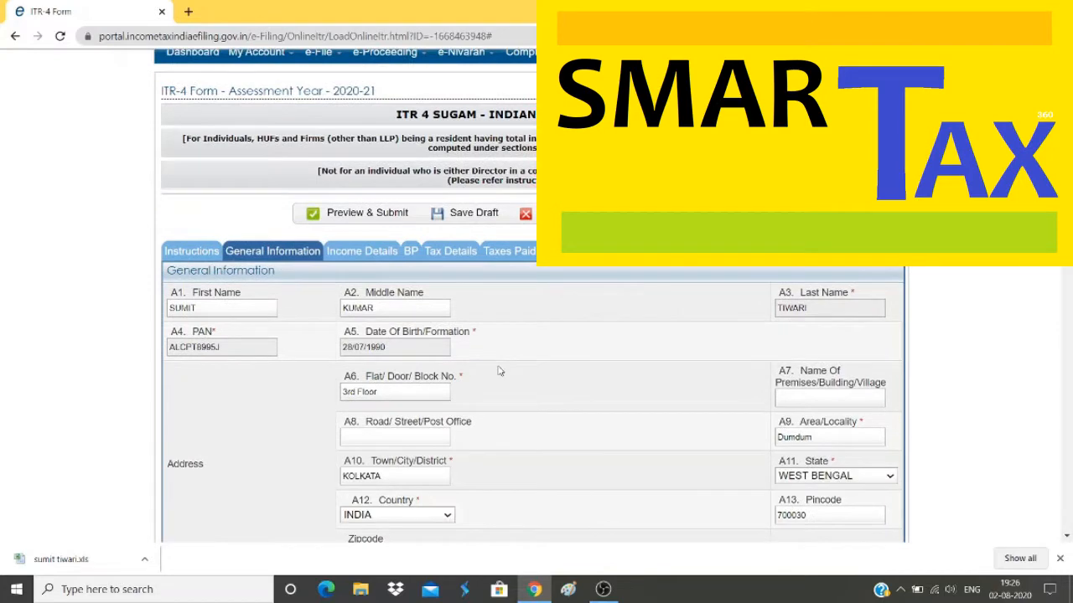
pyautogui.click(410, 254)
pyautogui.scroll(-3, 570, 409)
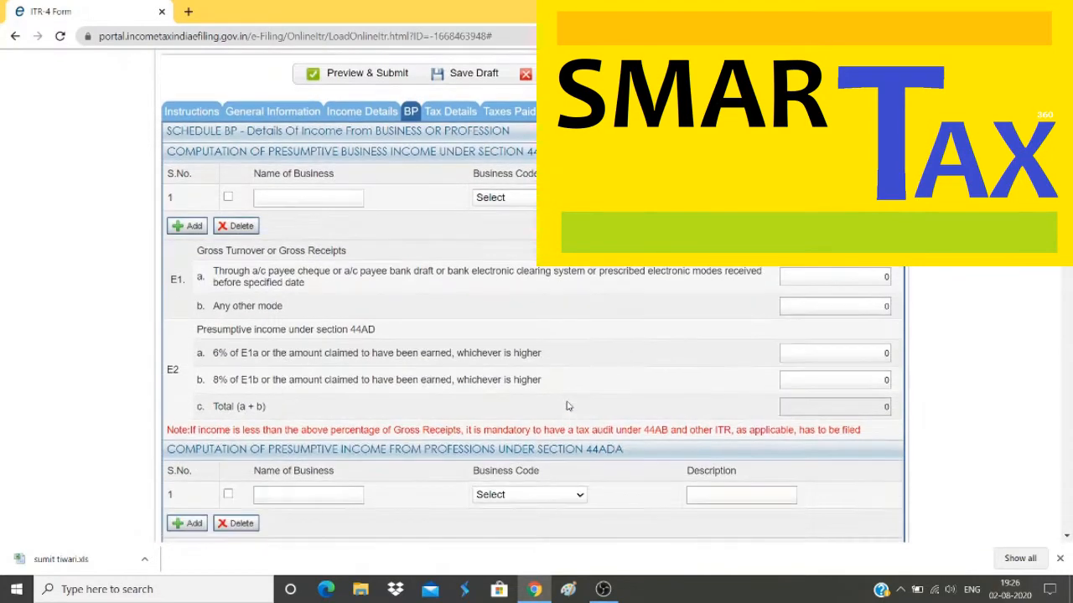
pyautogui.click(280, 198)
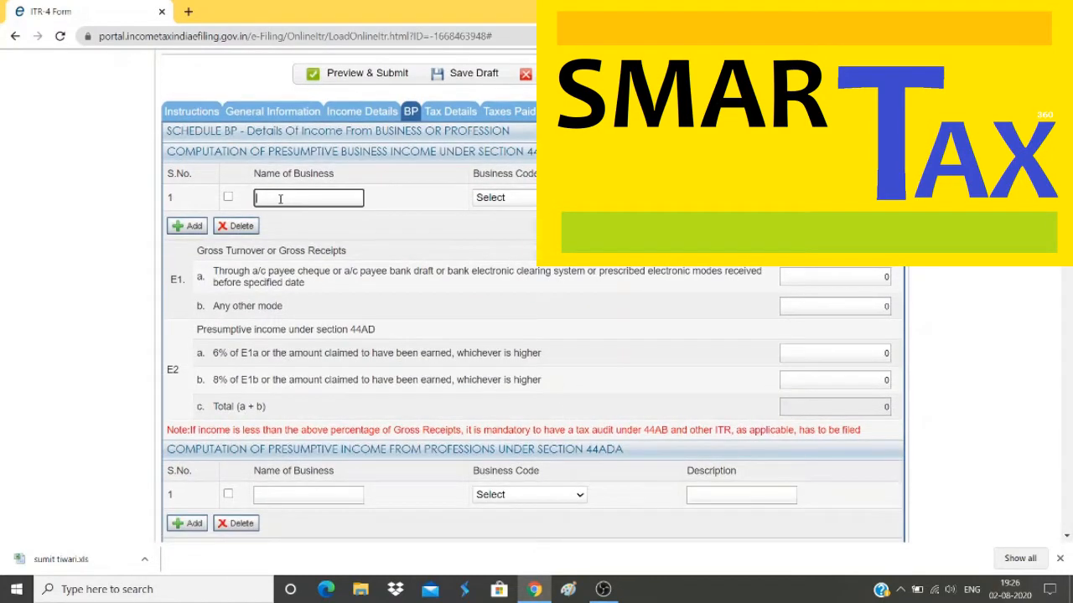
pyautogui.click(499, 199)
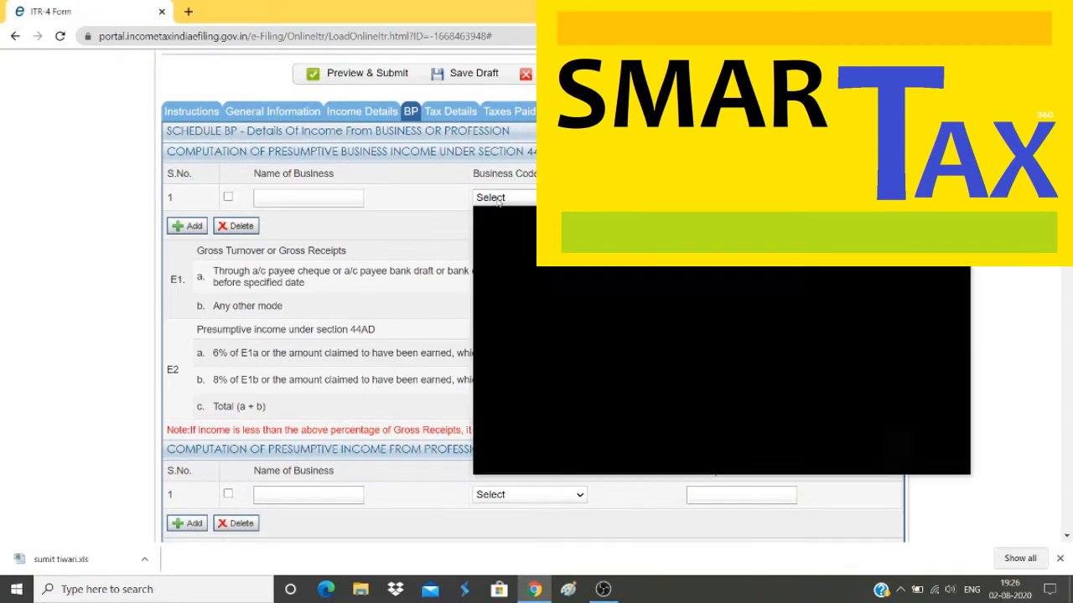
pyautogui.scroll(-10, 557, 355)
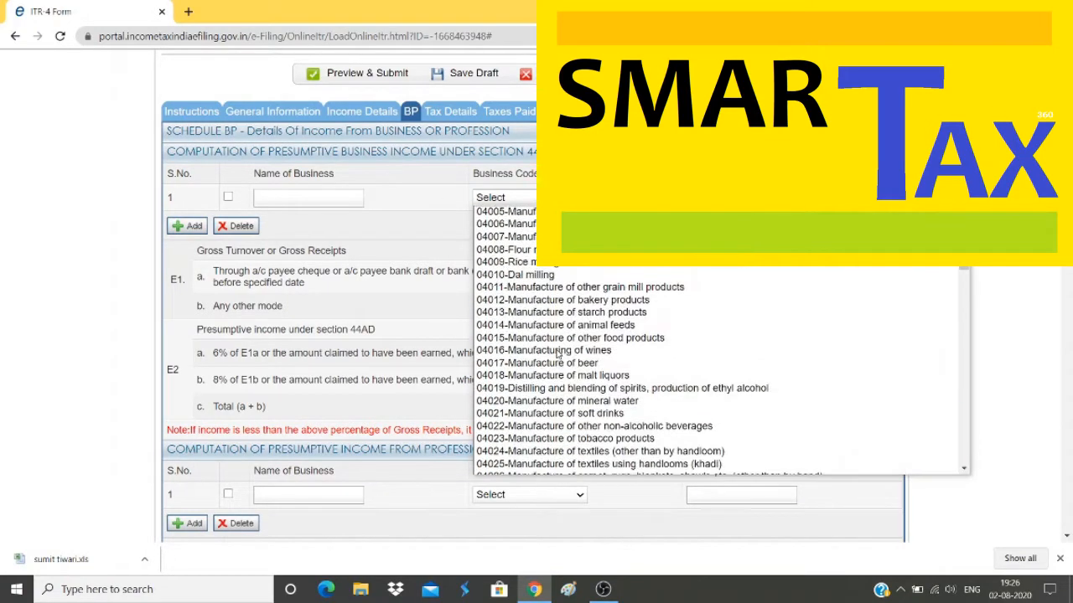
pyautogui.scroll(10, 558, 354)
pyautogui.click(406, 240)
# Step: Examine the remaining Schedule BP sections, from professions under 44ADA and goods carriages under 44AE to GST turnover and the Financial Particulars of the Business
pyautogui.scroll(-2, 604, 285)
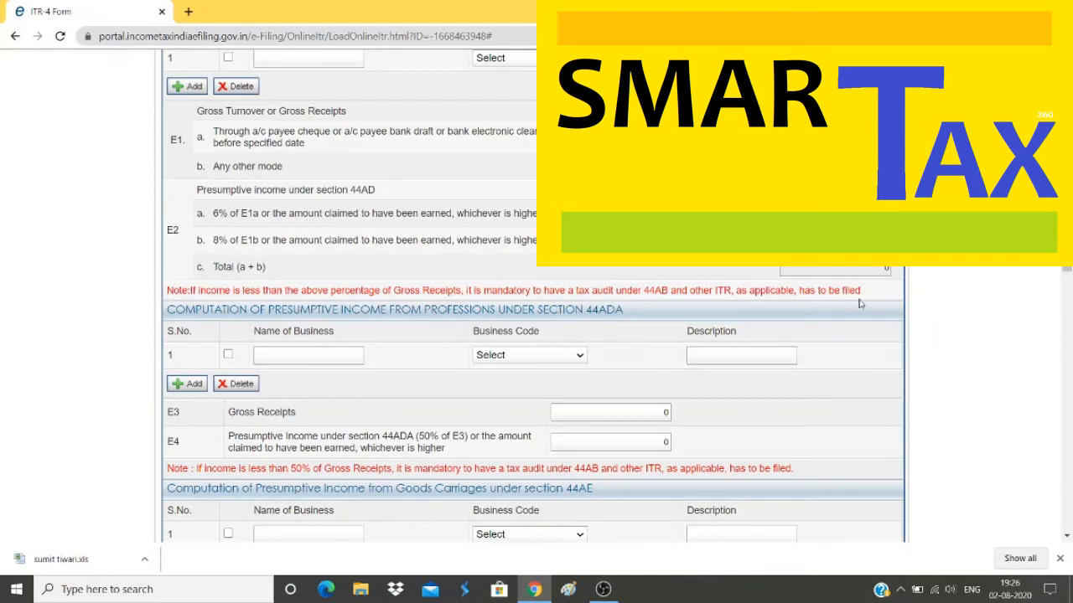
pyautogui.scroll(-2, 835, 332)
pyautogui.scroll(-1, 834, 332)
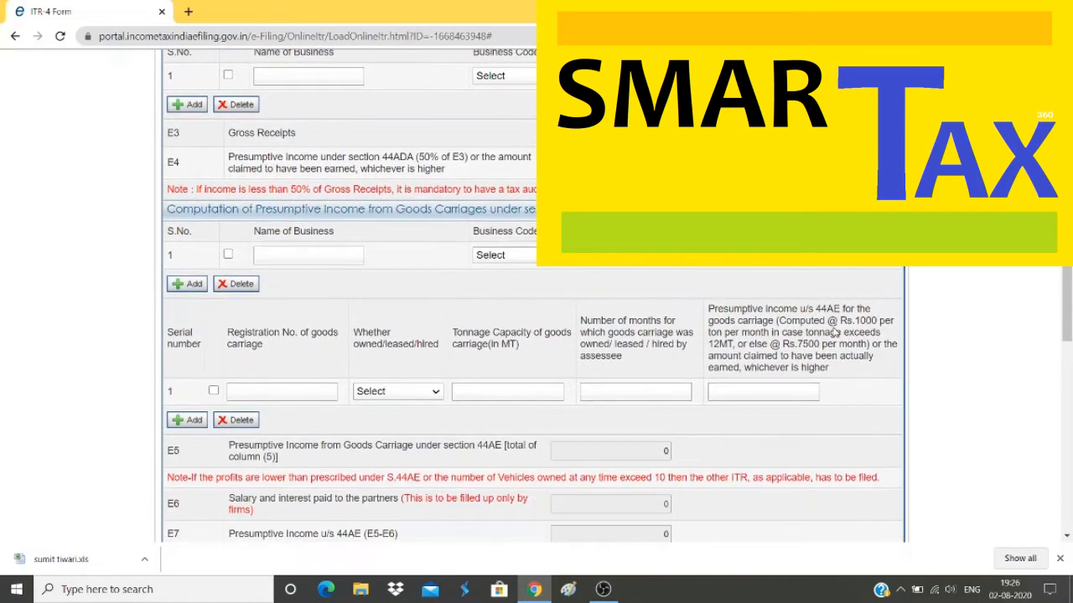
pyautogui.scroll(-2, 834, 332)
pyautogui.scroll(3, 832, 333)
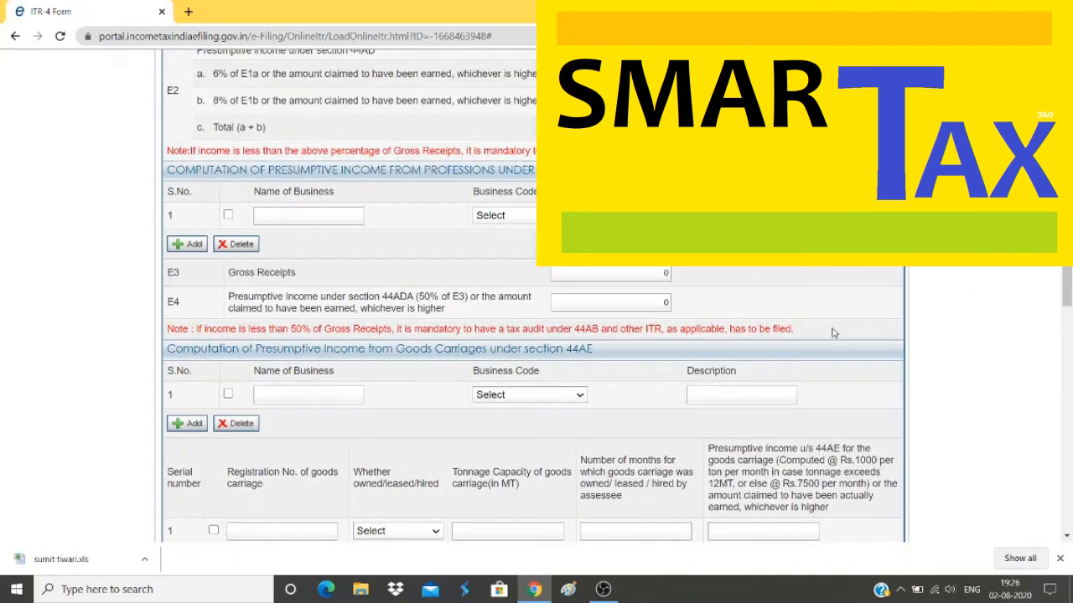
pyautogui.scroll(-3, 867, 444)
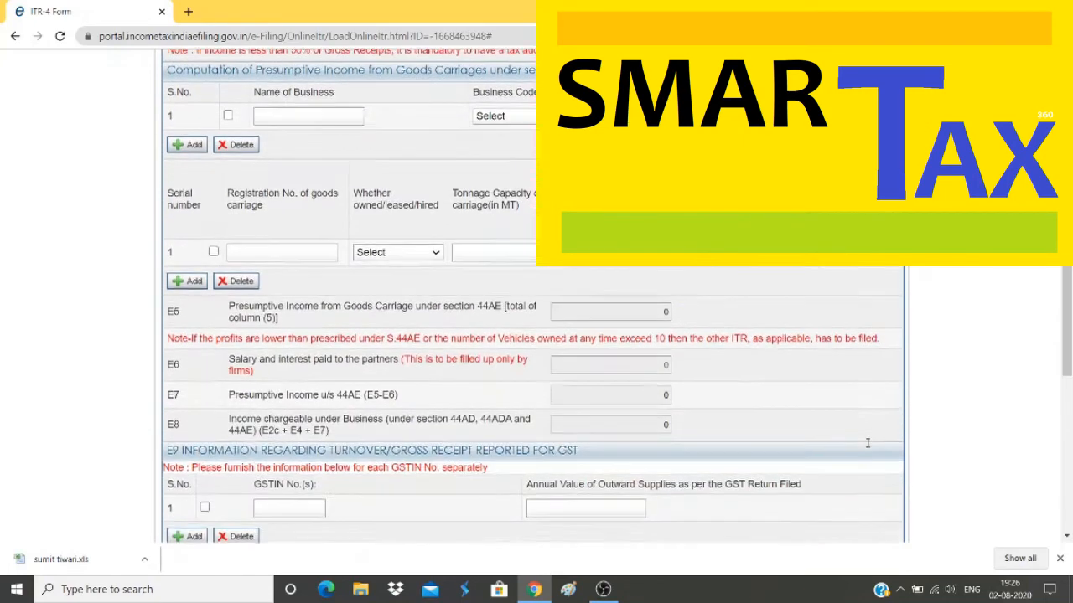
pyautogui.scroll(-2, 868, 446)
pyautogui.scroll(-1, 868, 448)
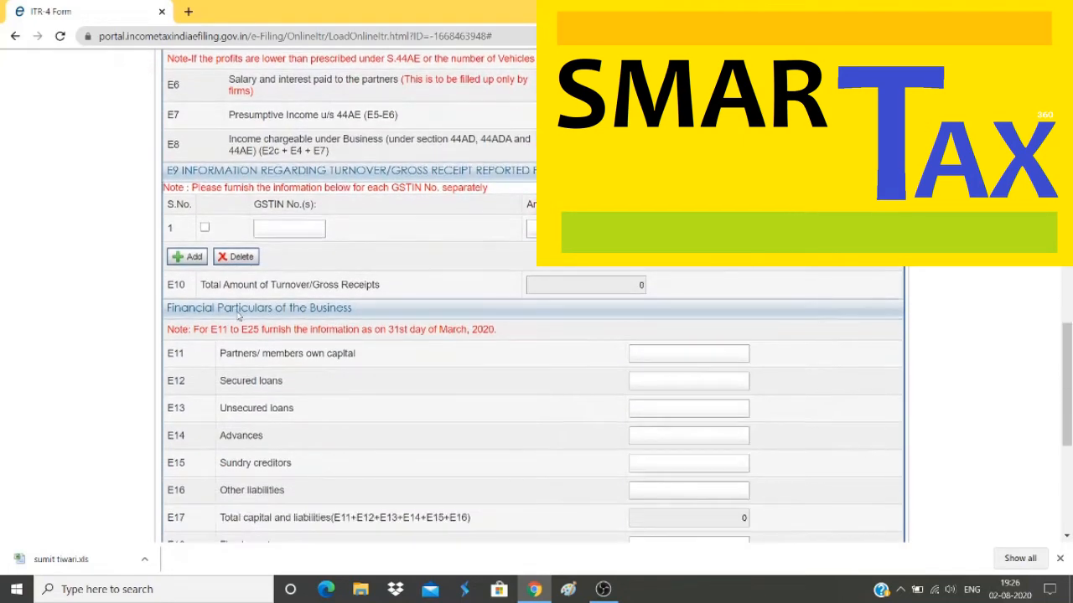
# Step: Examine the GSTIN turnover entry and the Financial Particulars E11 to E25 in Schedule BP, including the note on mandatory items
pyautogui.click(295, 228)
pyautogui.scroll(-2, 633, 321)
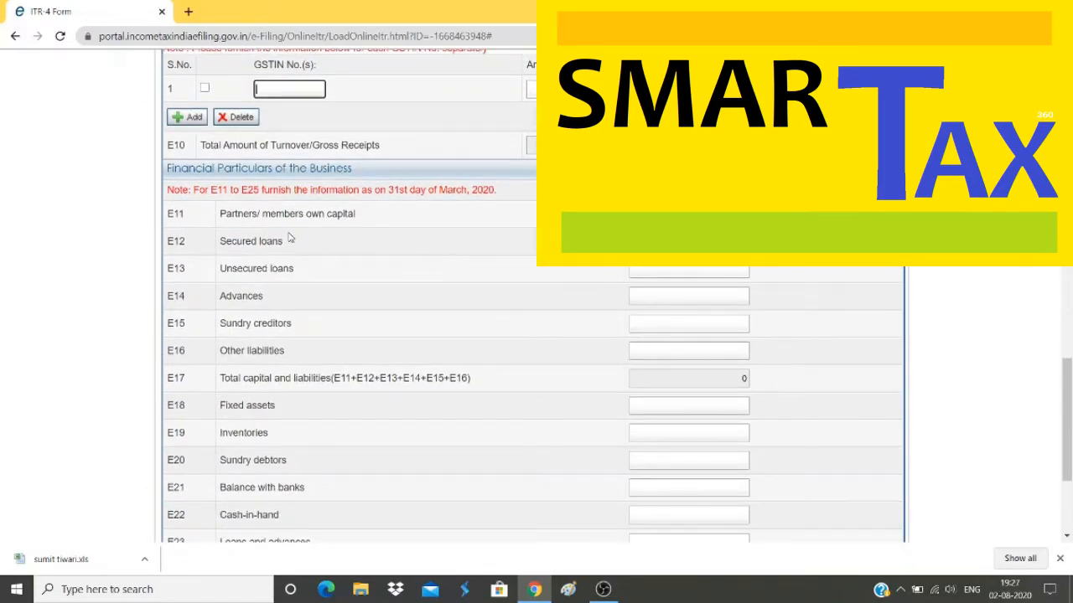
pyautogui.scroll(-1, 292, 237)
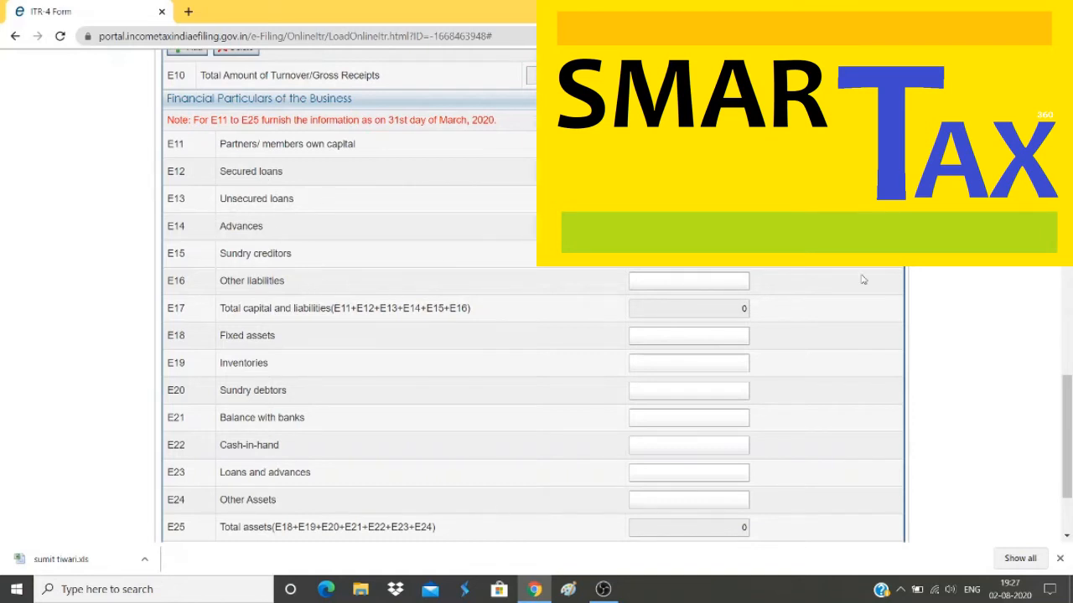
pyautogui.scroll(-2, 503, 285)
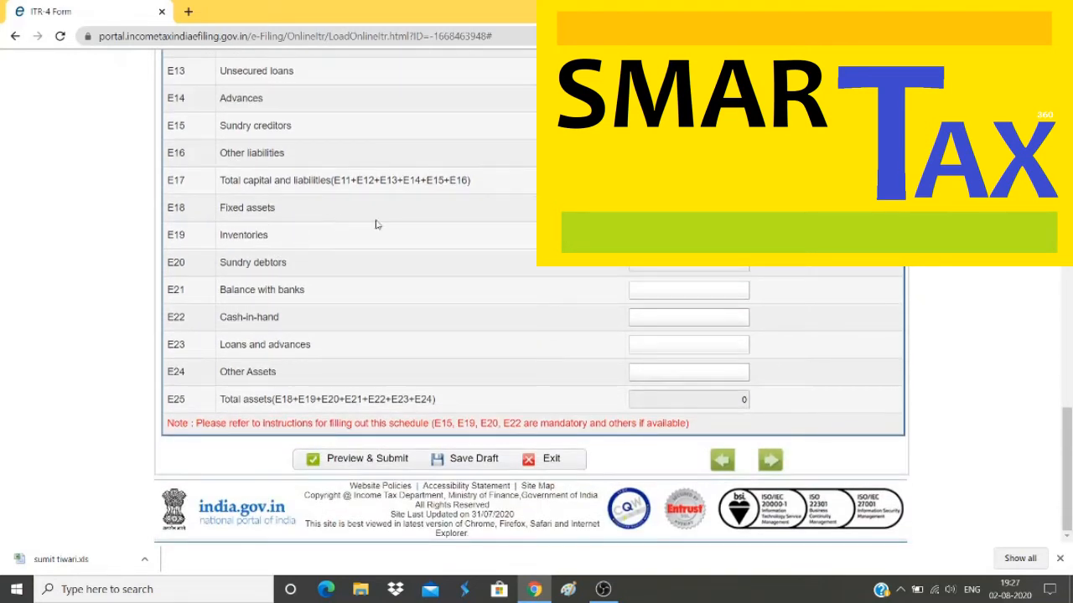
pyautogui.scroll(4, 759, 315)
pyautogui.scroll(-2, 759, 315)
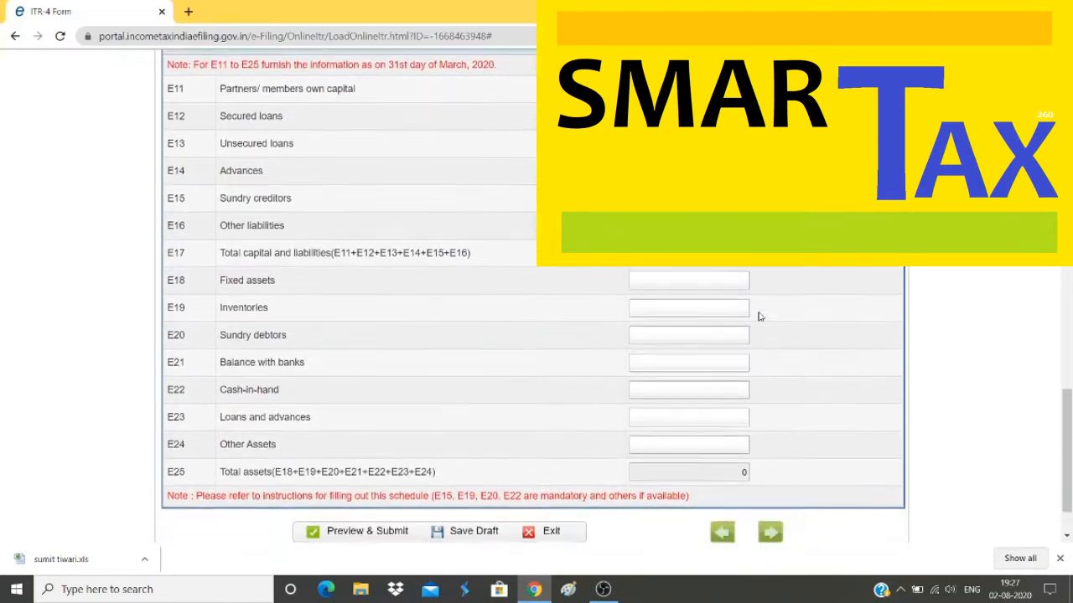
pyautogui.scroll(2, 785, 362)
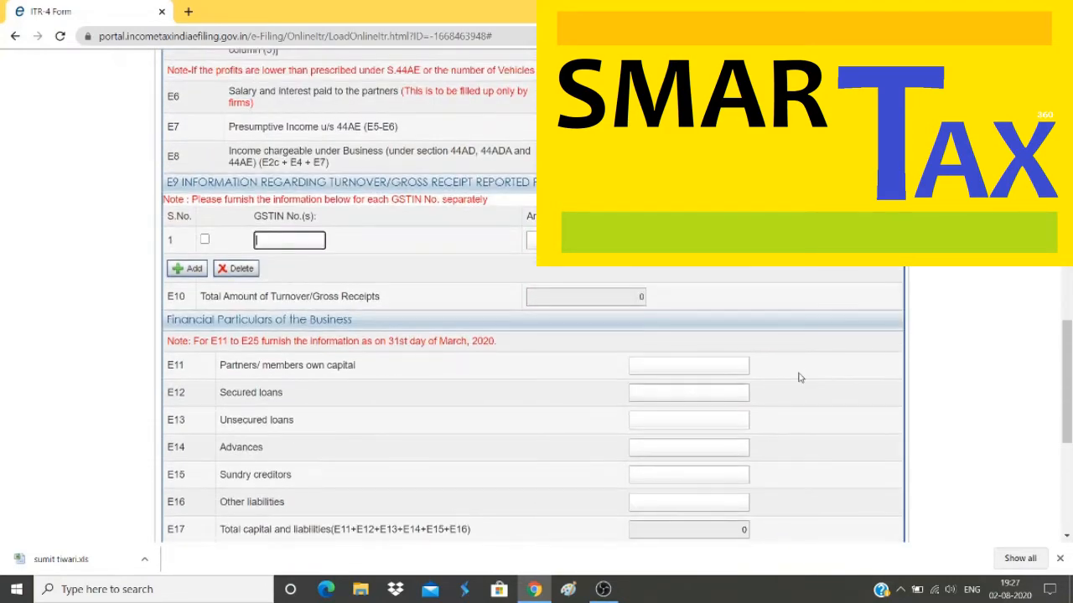
pyautogui.scroll(4, 800, 381)
pyautogui.scroll(6, 801, 382)
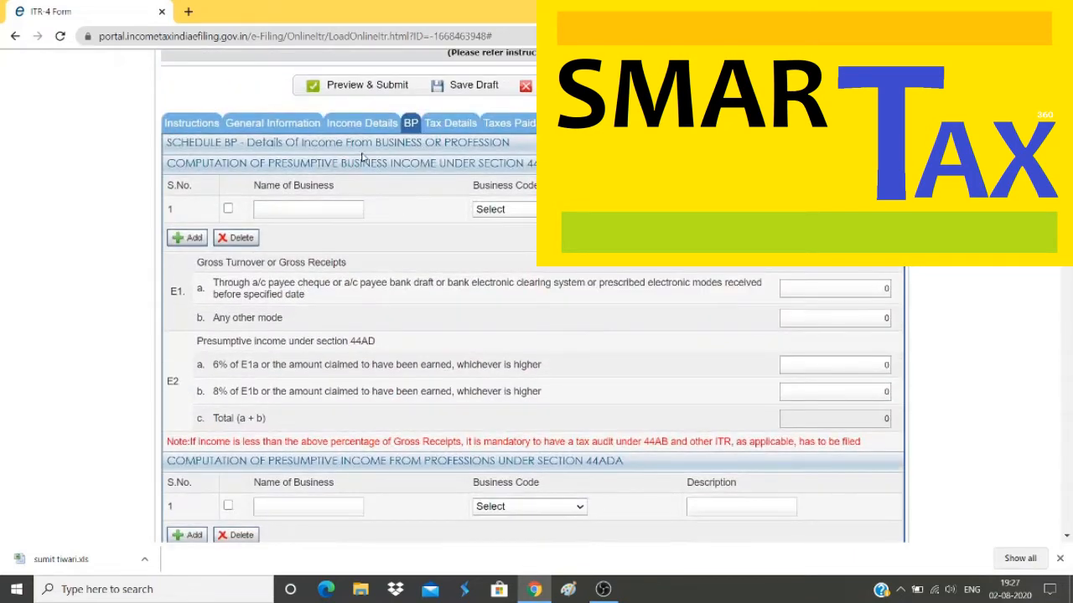
pyautogui.click(360, 124)
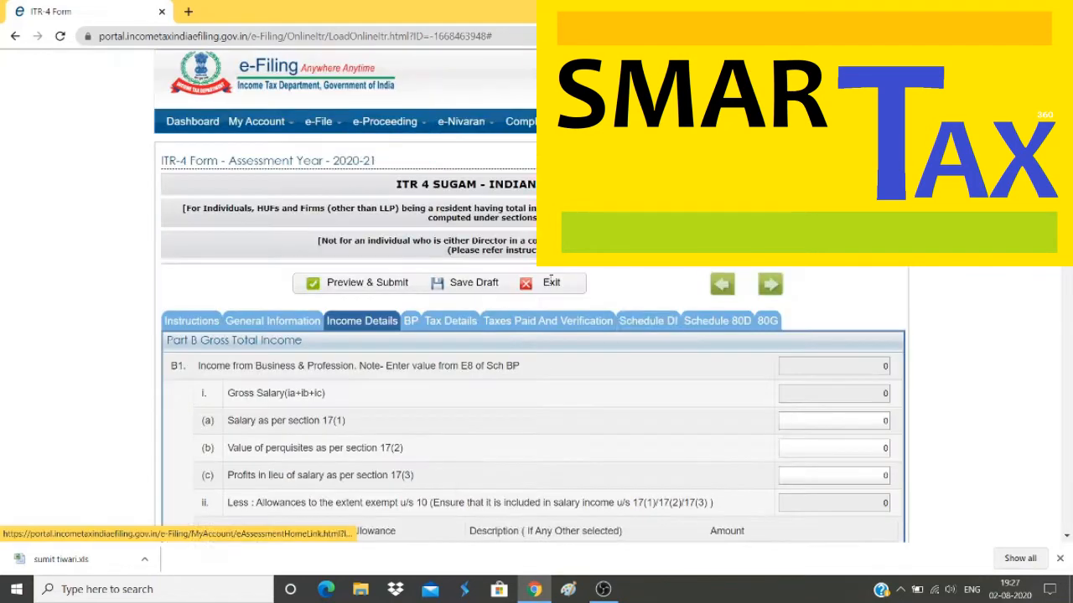
pyautogui.click(411, 320)
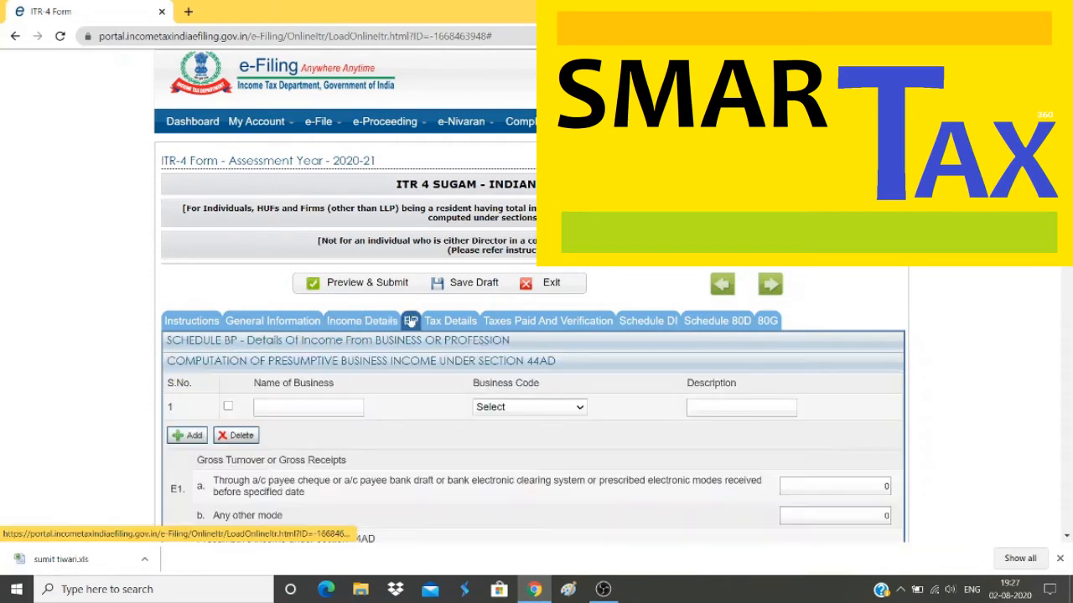
pyautogui.scroll(-3, 796, 373)
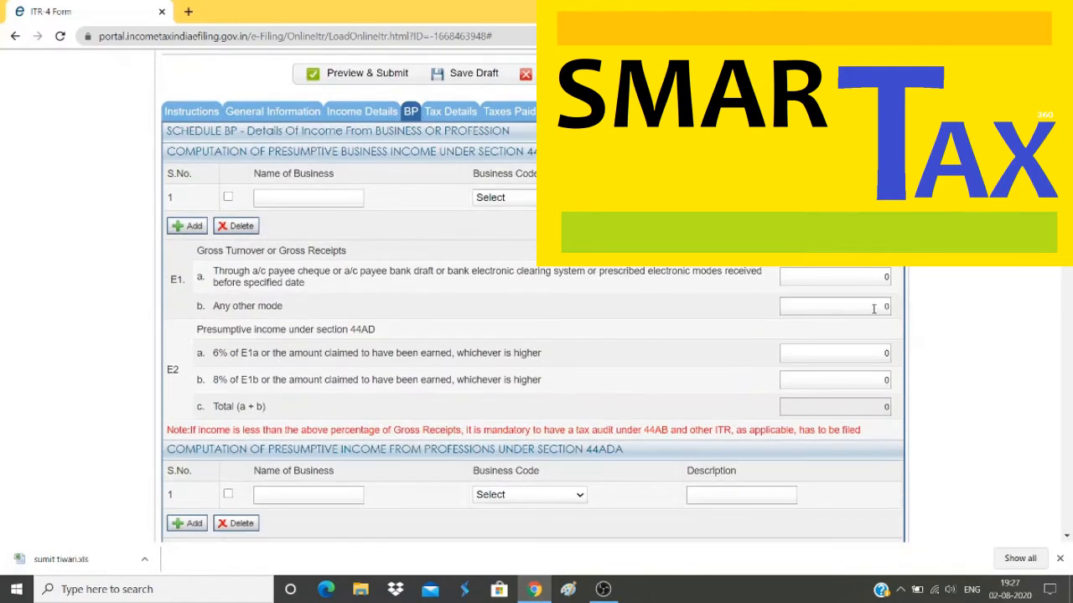
pyautogui.click(295, 118)
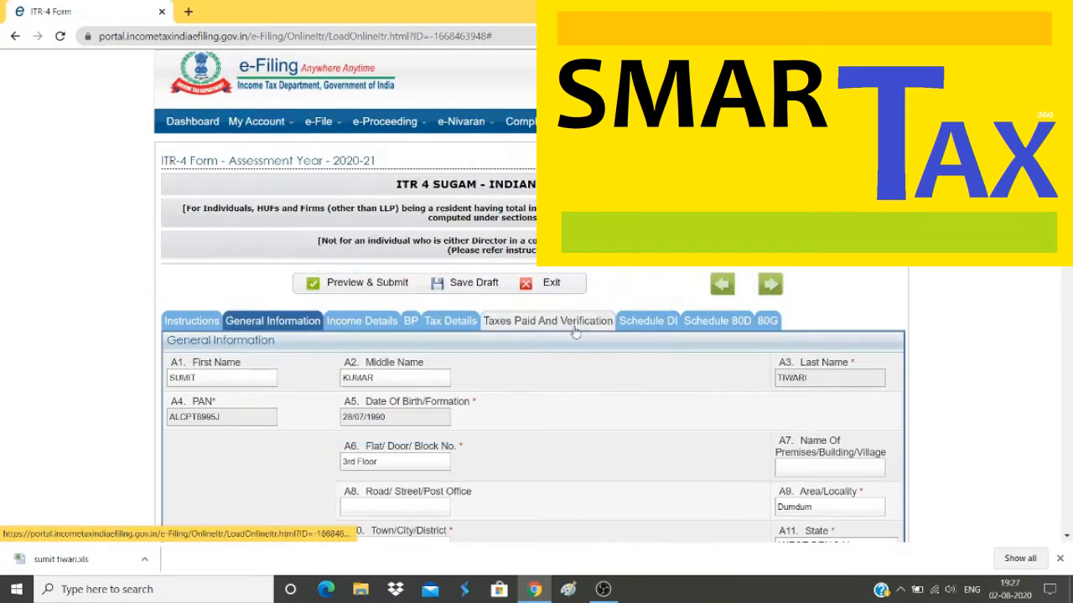
pyautogui.scroll(-3, 626, 352)
# Step: Open Income Details and examine the business income and salary rows of Part B Gross Total Income
pyautogui.click(361, 181)
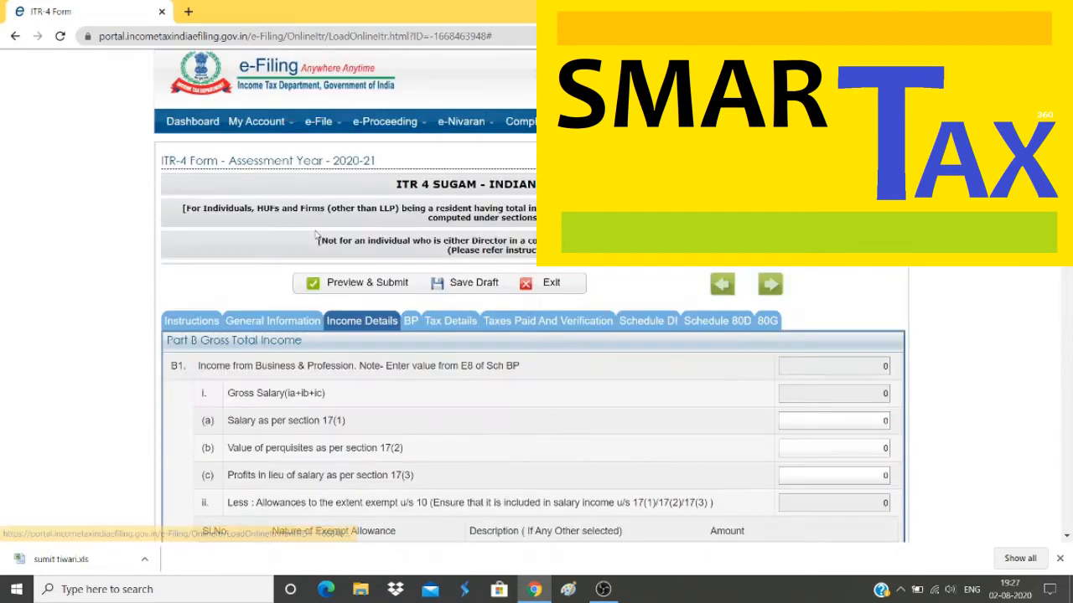
pyautogui.scroll(-3, 461, 315)
pyautogui.scroll(-3, 467, 309)
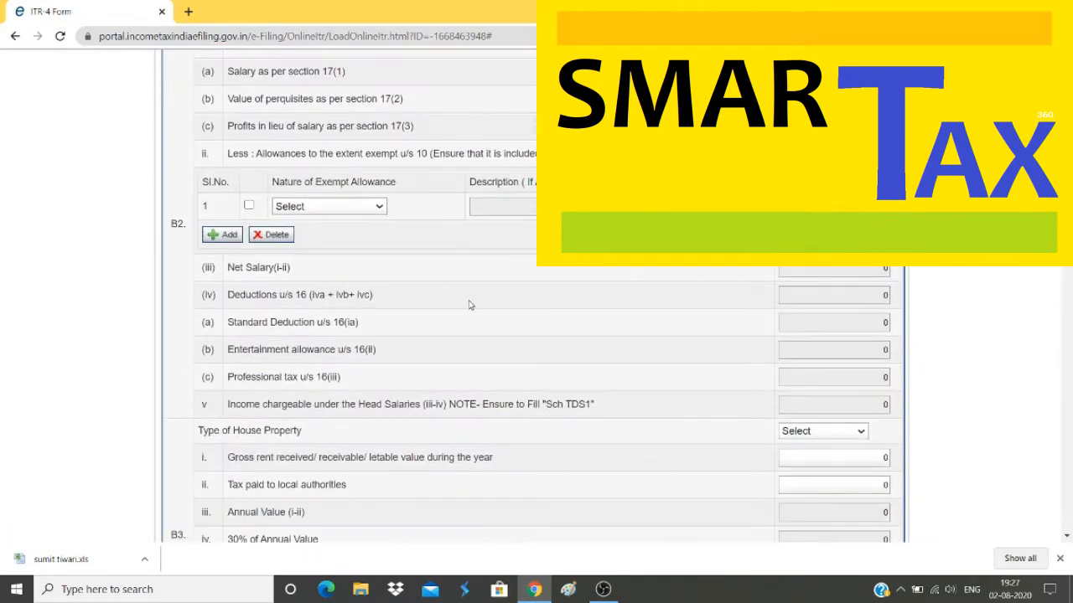
pyautogui.scroll(1, 470, 305)
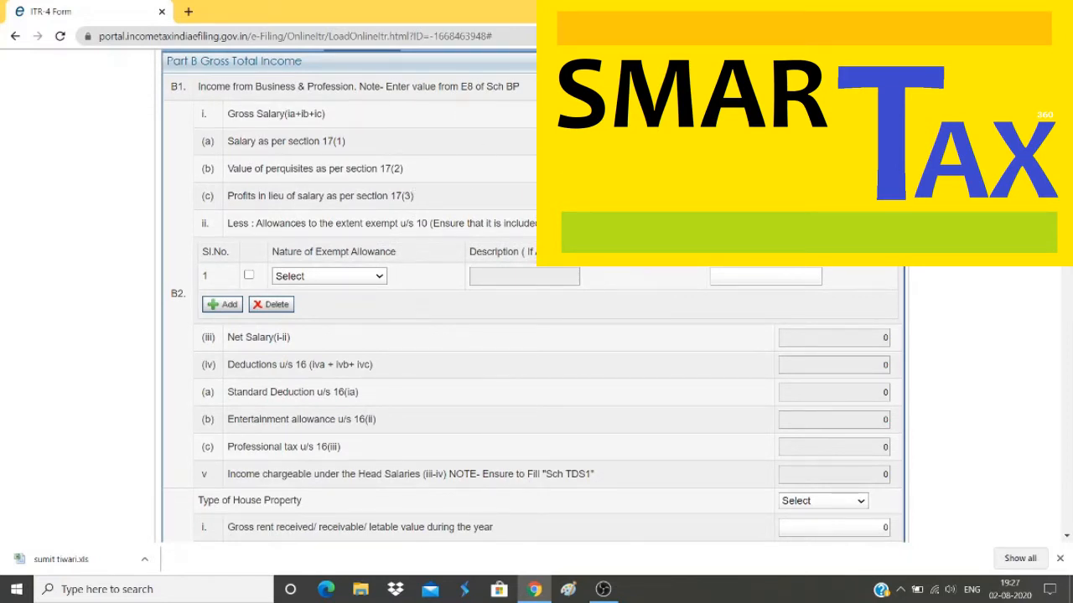
pyautogui.scroll(1, 533, 302)
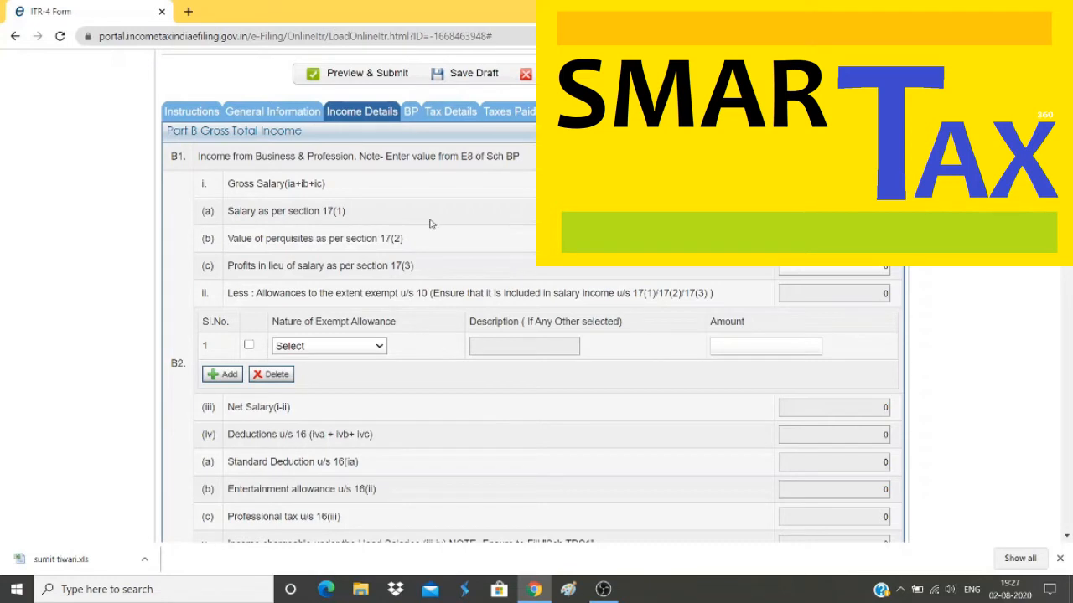
pyautogui.scroll(-1, 415, 219)
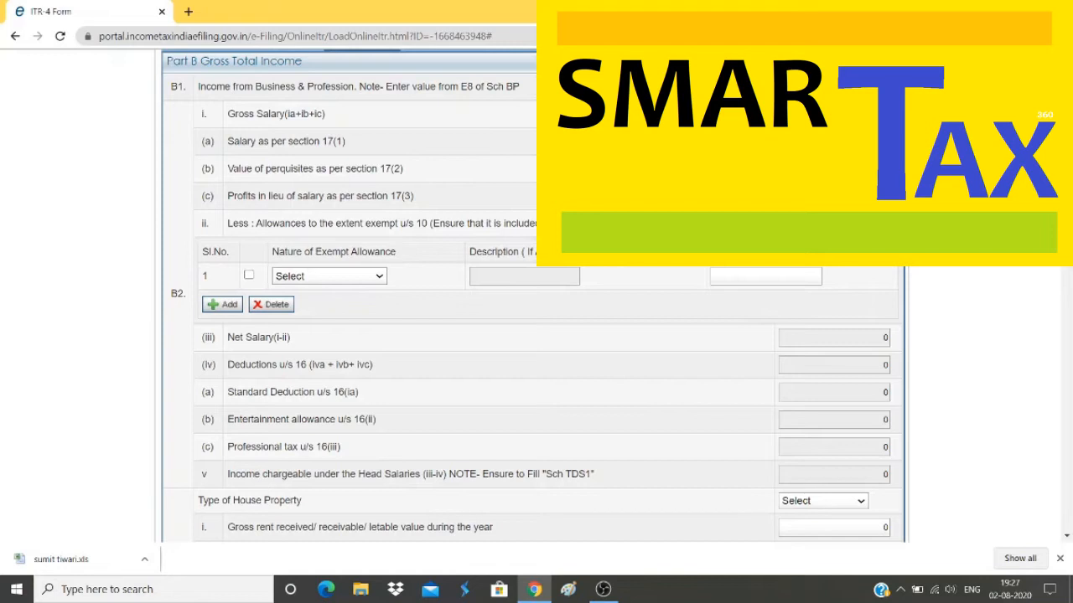
pyautogui.scroll(-1, 533, 335)
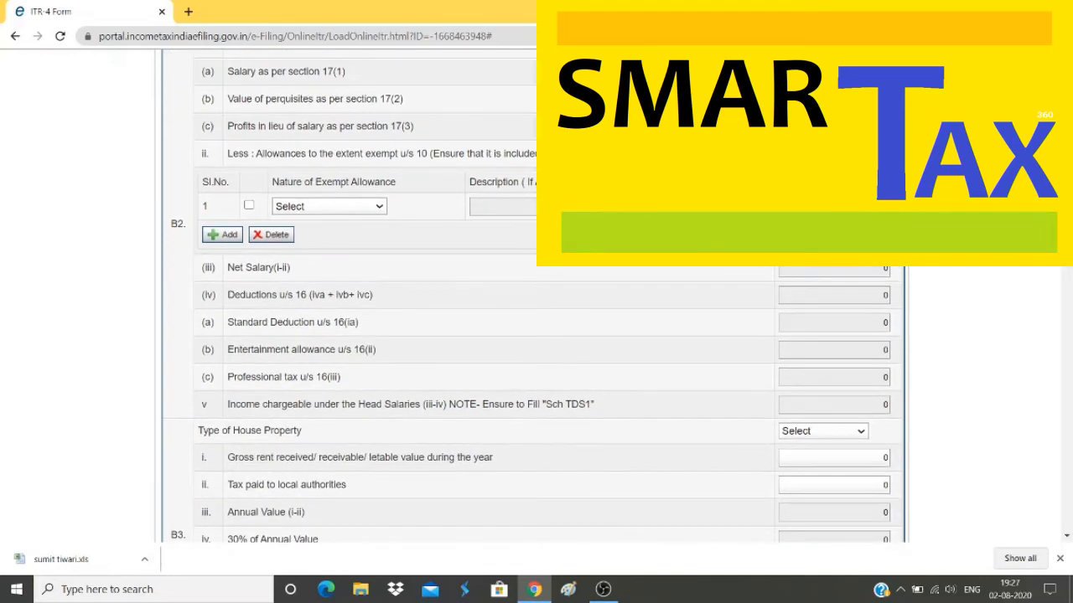
# Step: Examine the house property and other sources sections, and browse the Nature of Income options for the B4 entry
pyautogui.scroll(-5, 426, 273)
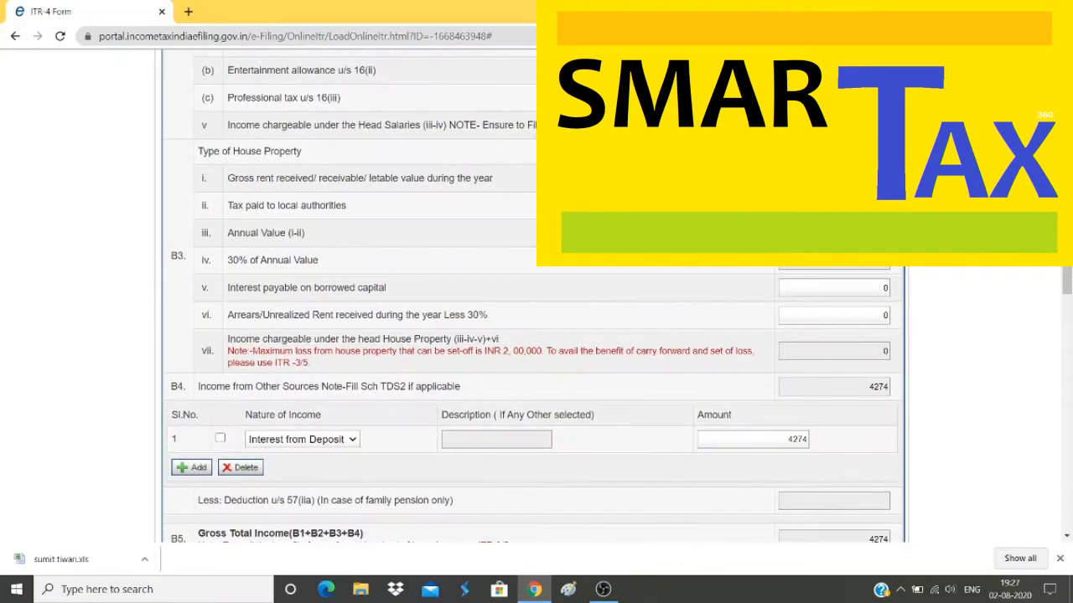
pyautogui.scroll(-1, 426, 273)
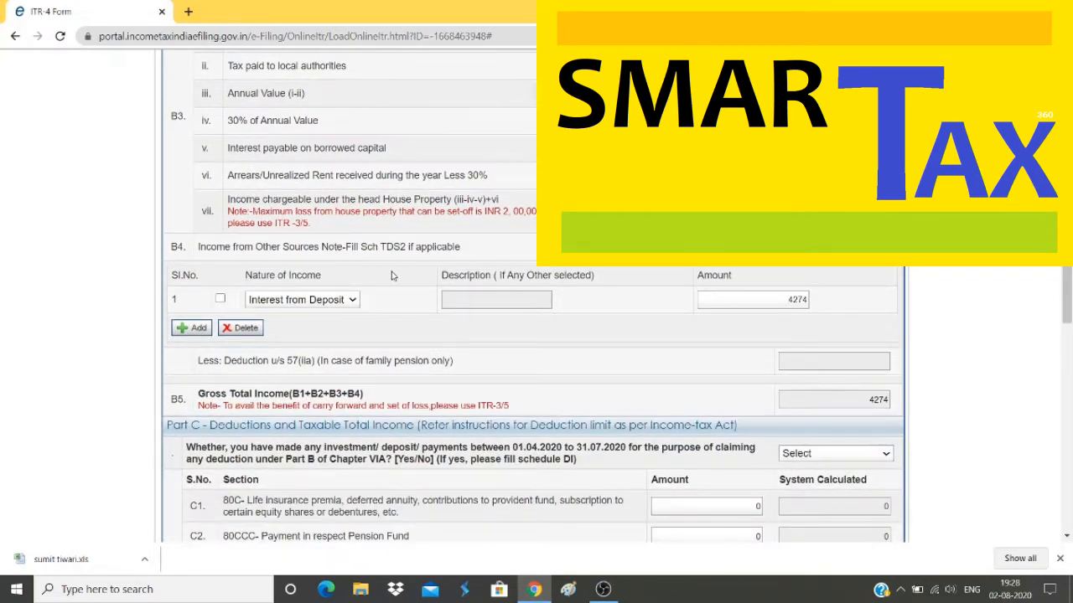
pyautogui.scroll(-1, 391, 272)
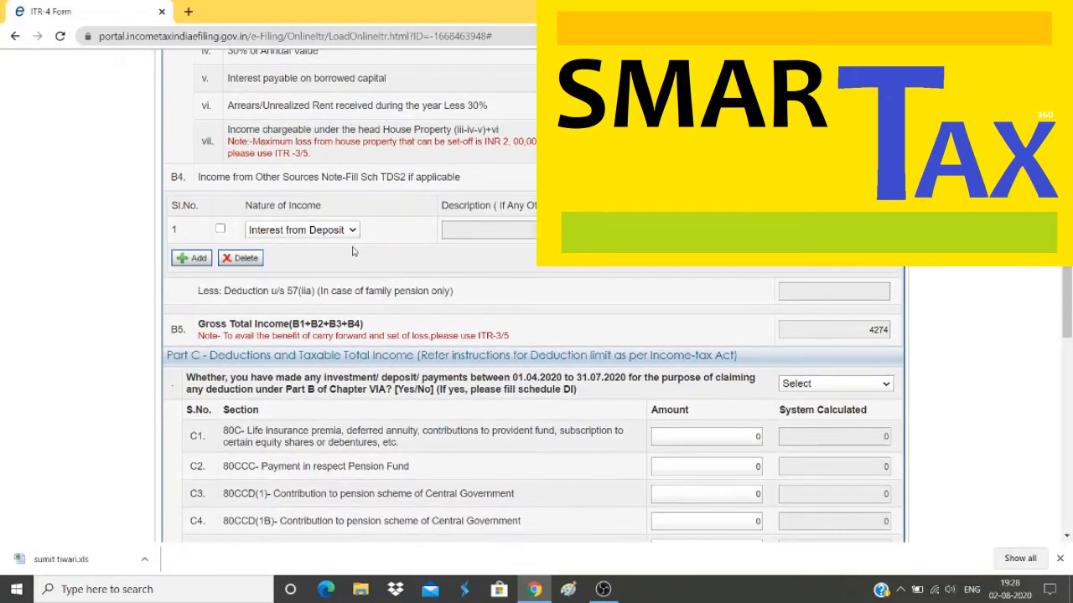
pyautogui.click(339, 233)
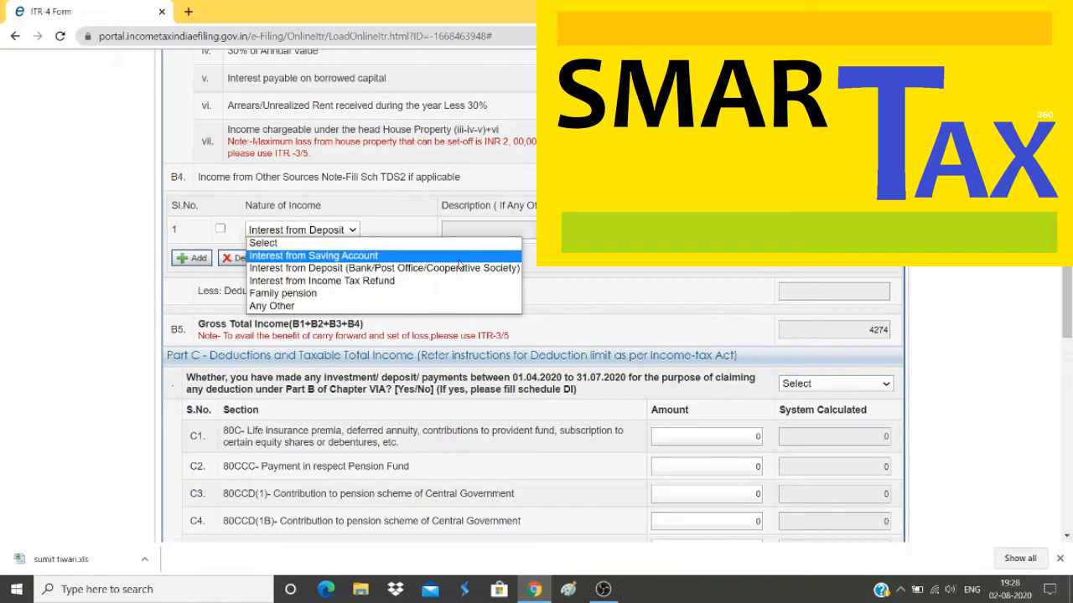
pyautogui.click(626, 274)
# Step: Set the Part C question on investments, deposits or payments made between 01.04.2020 and 31.07.2020 to No
pyautogui.scroll(-2, 626, 274)
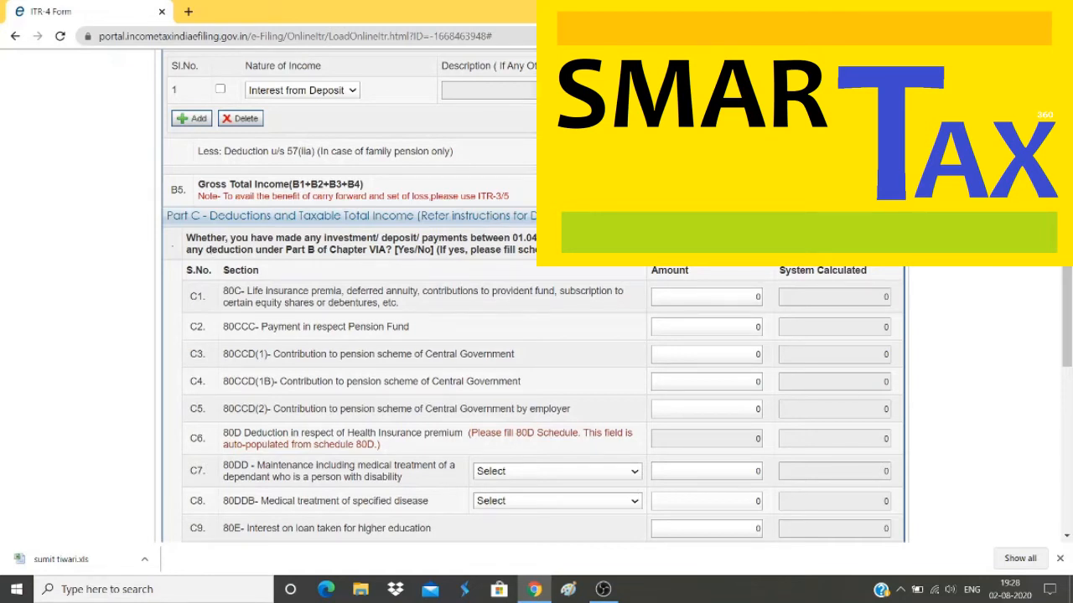
pyautogui.click(836, 244)
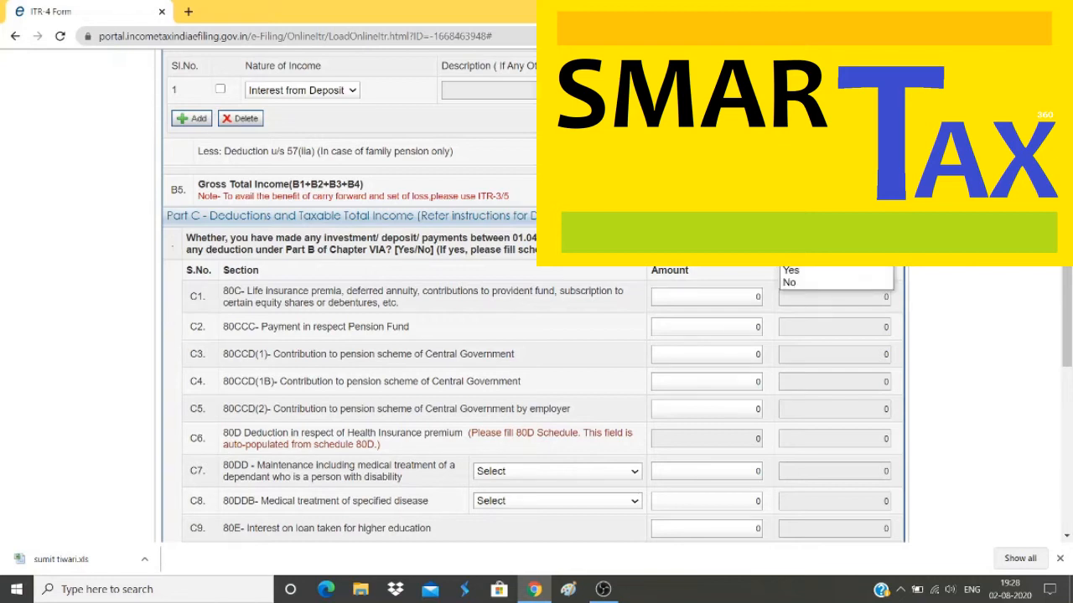
pyautogui.click(797, 285)
# Step: Examine the Chapter VIA deductions C1 to C20 in Part C and the tax computation rows in Part D
pyautogui.scroll(-2, 794, 289)
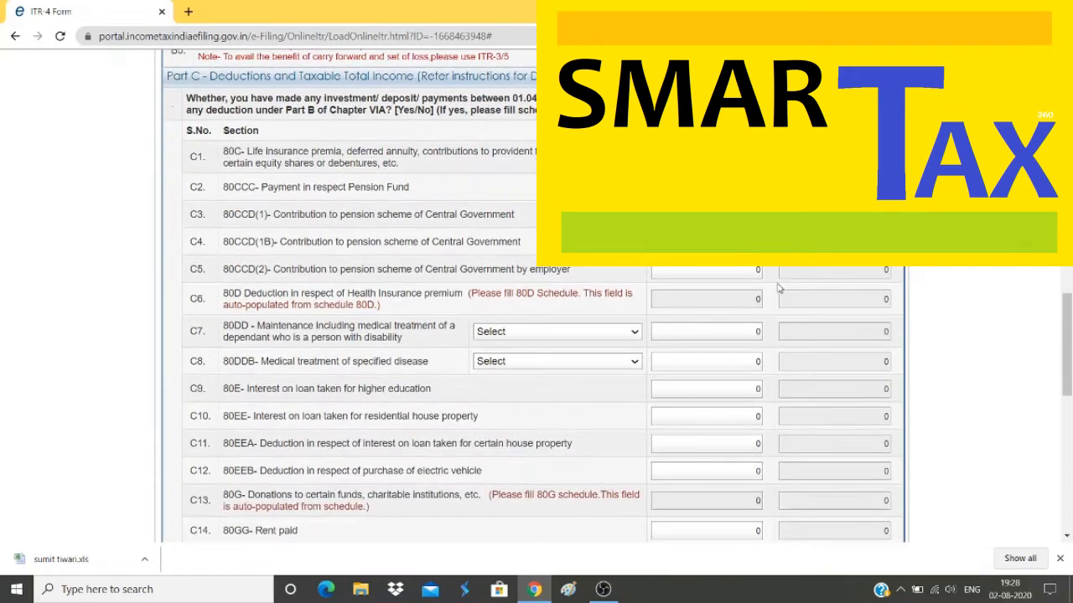
pyautogui.scroll(-4, 239, 263)
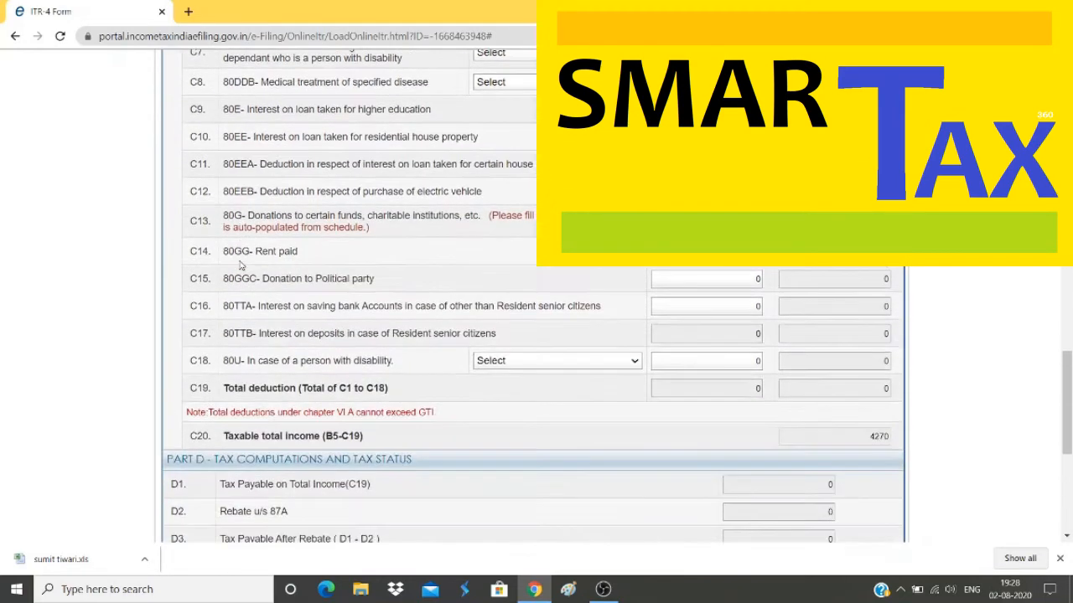
pyautogui.scroll(4, 243, 263)
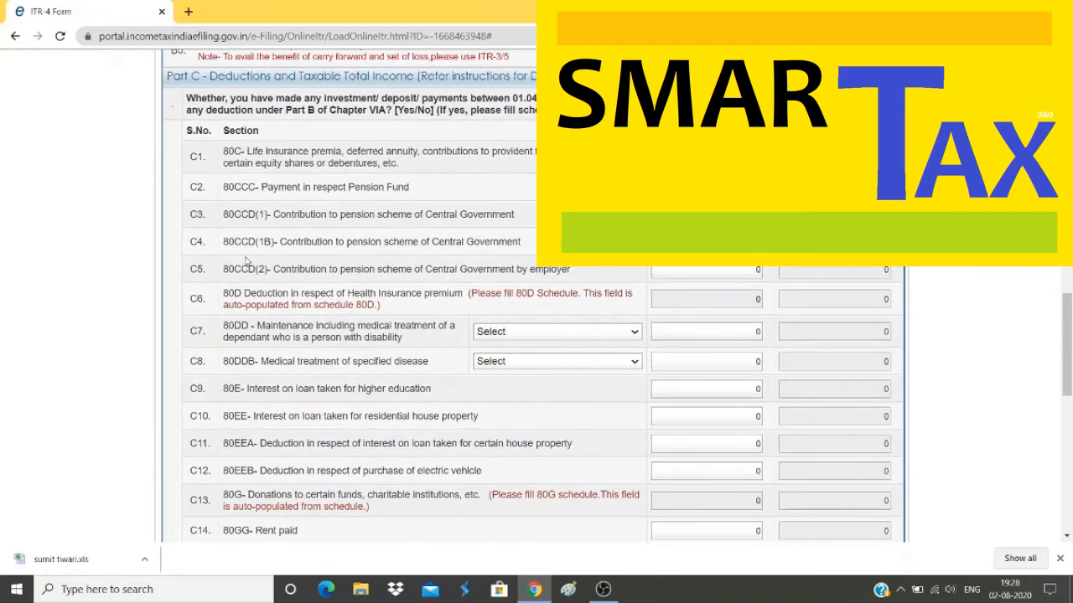
pyautogui.scroll(-4, 246, 263)
pyautogui.scroll(-4, 382, 345)
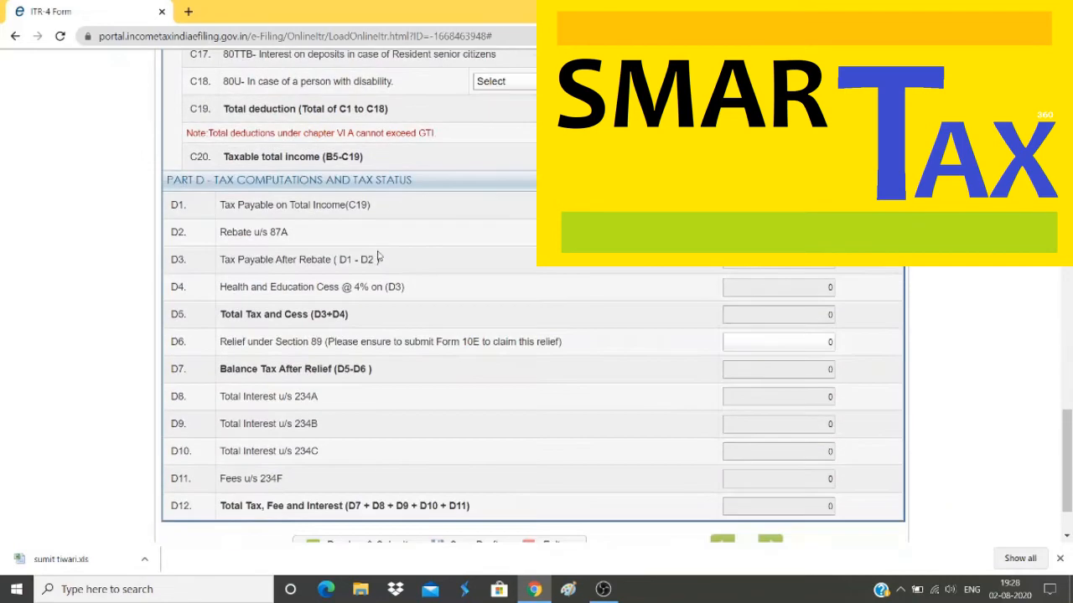
pyautogui.scroll(-3, 316, 212)
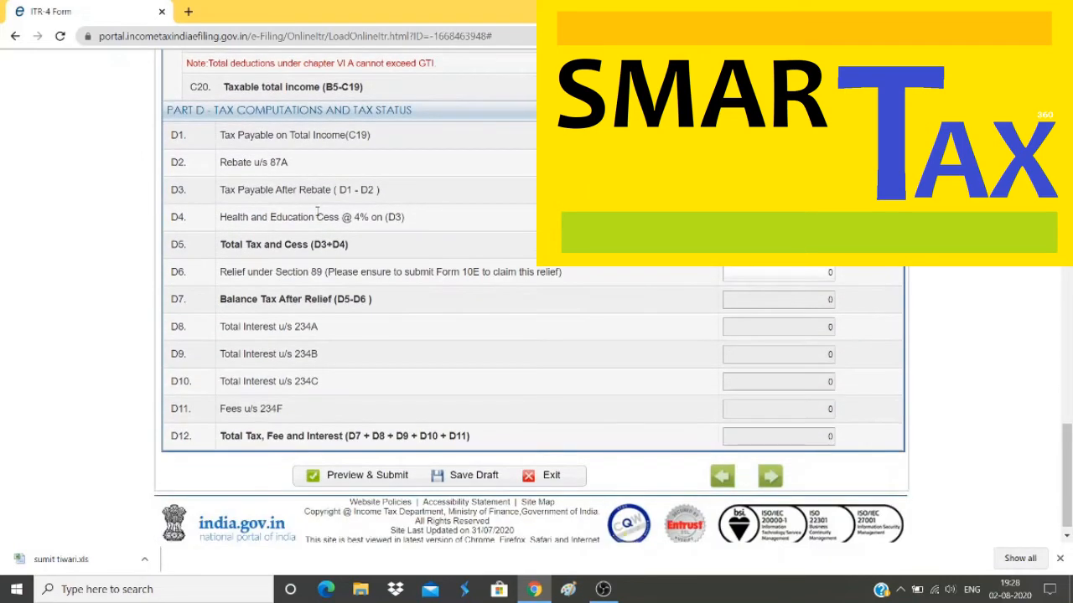
pyautogui.scroll(7, 760, 429)
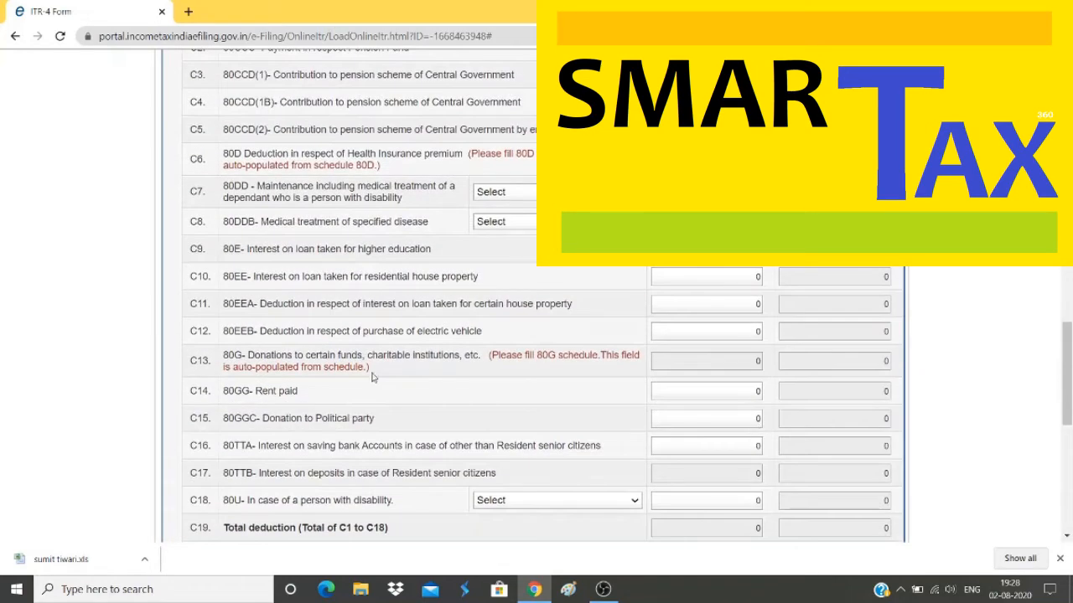
pyautogui.scroll(1, 261, 268)
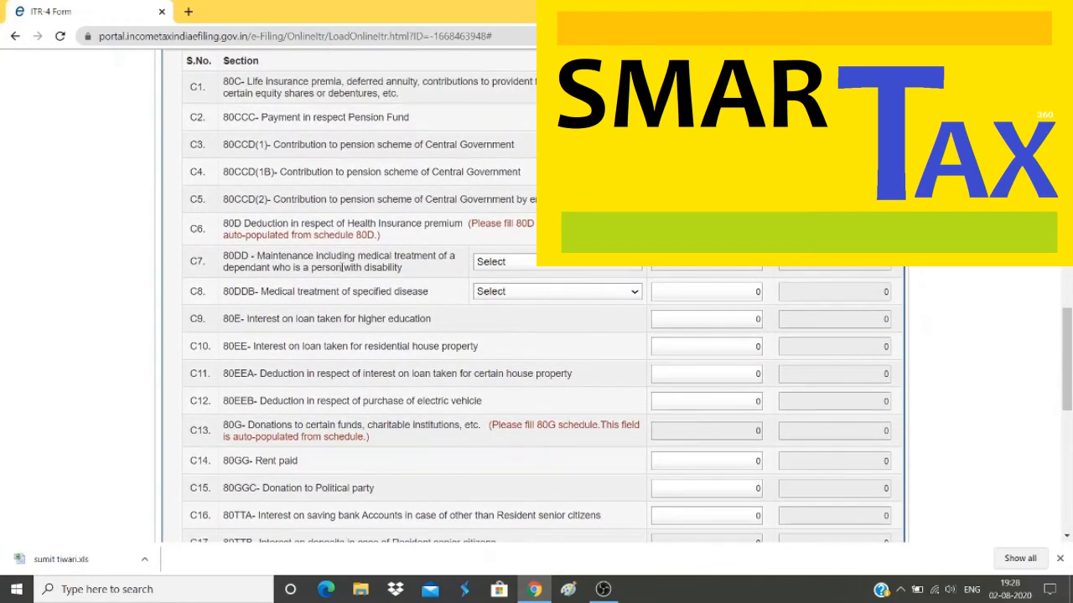
pyautogui.scroll(1, 343, 267)
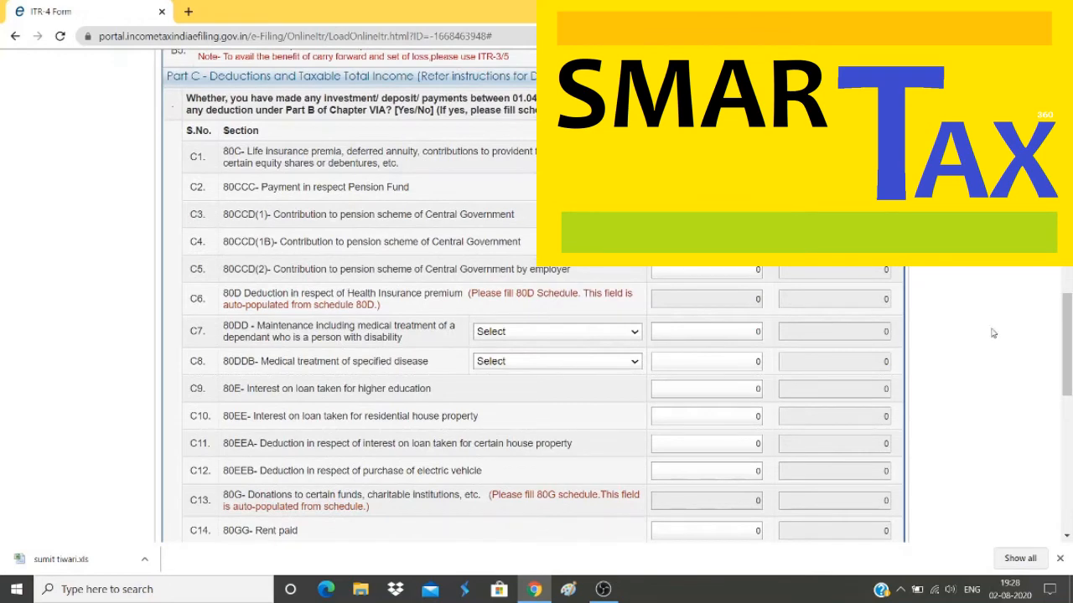
# Step: Open Schedule 80D and examine its health insurance rows and the options for whether a parent is a senior citizen
pyautogui.moveTo(1069, 354); pyautogui.dragTo(1069, 127)
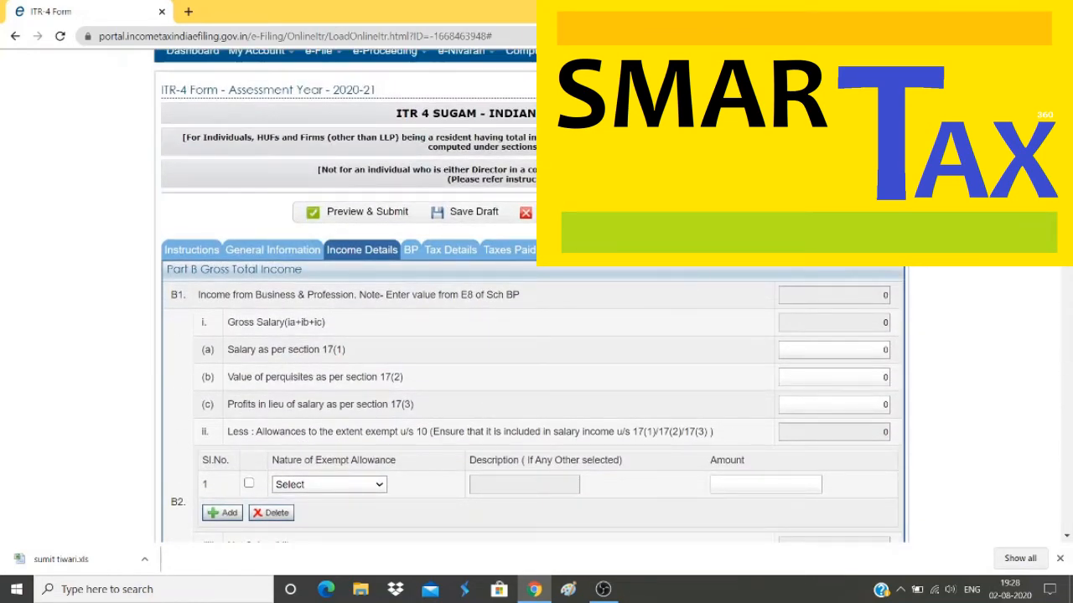
pyautogui.click(718, 249)
pyautogui.scroll(-3, 675, 369)
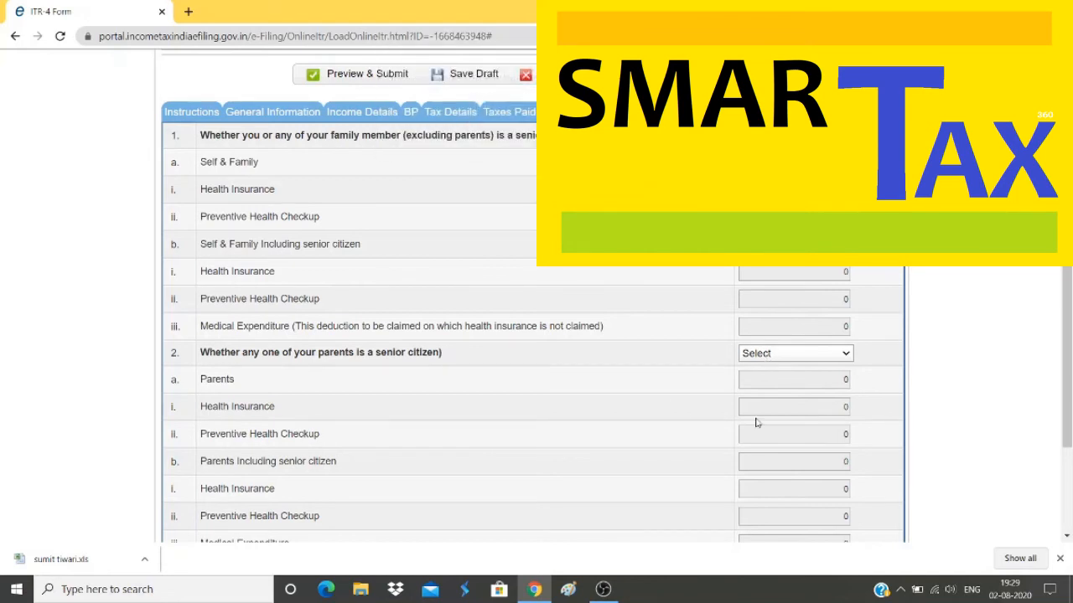
pyautogui.click(761, 356)
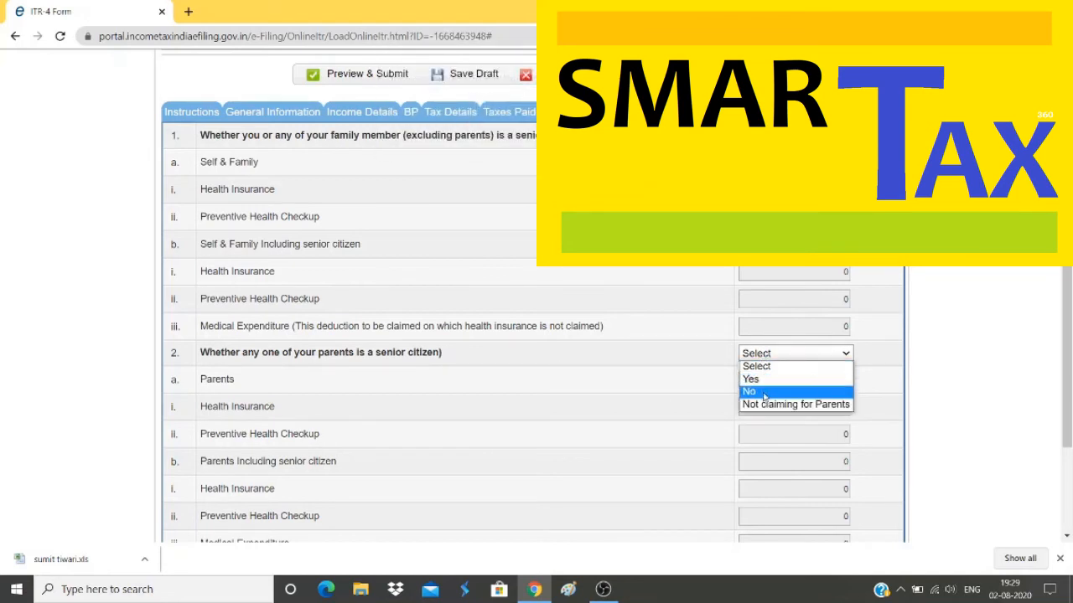
pyautogui.scroll(-3, 557, 381)
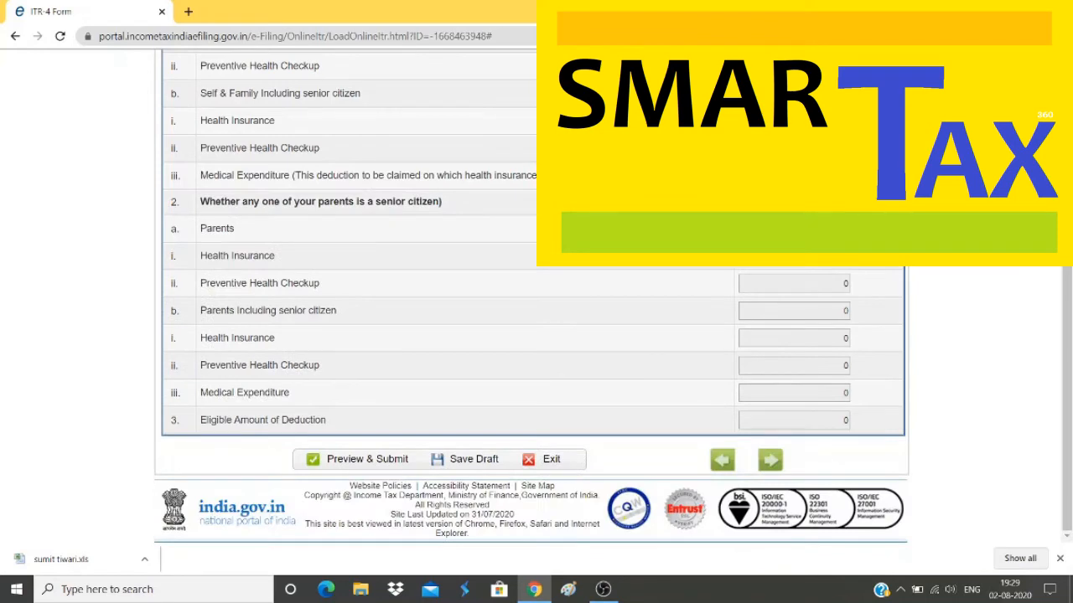
pyautogui.scroll(5, 565, 279)
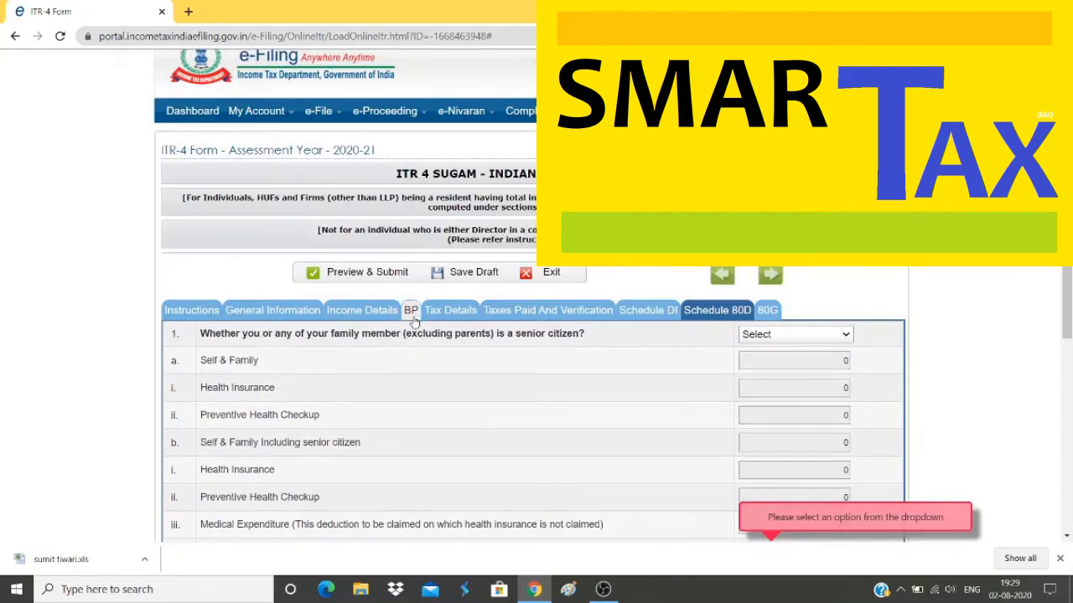
# Step: Return to the Income Details section and review the Part C deduction rows, including the 80D row filled from its schedule
pyautogui.scroll(-1, 413, 323)
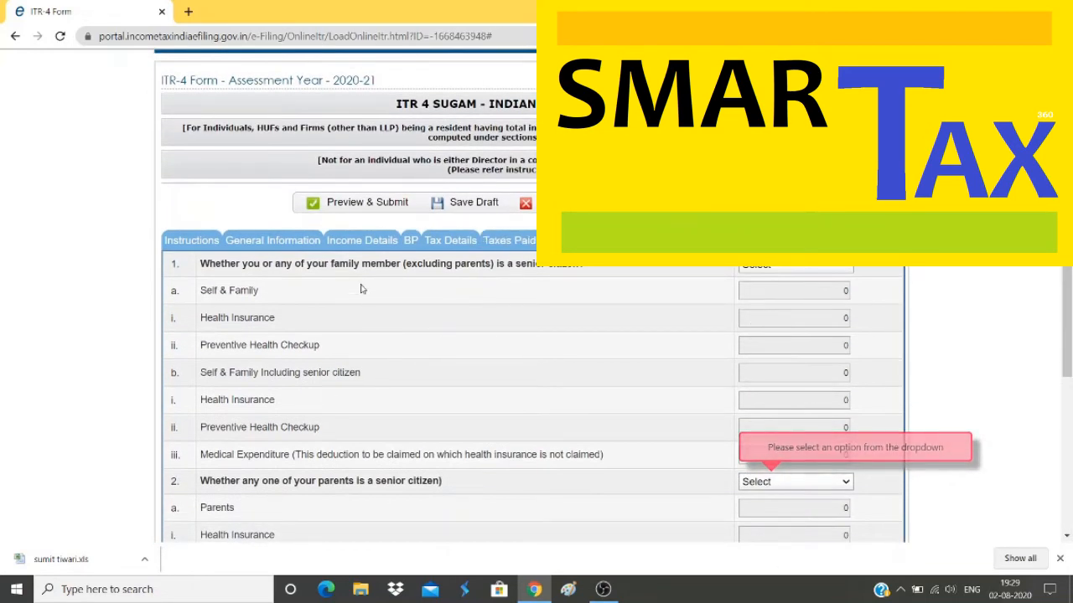
pyautogui.click(360, 240)
pyautogui.scroll(-10, 453, 352)
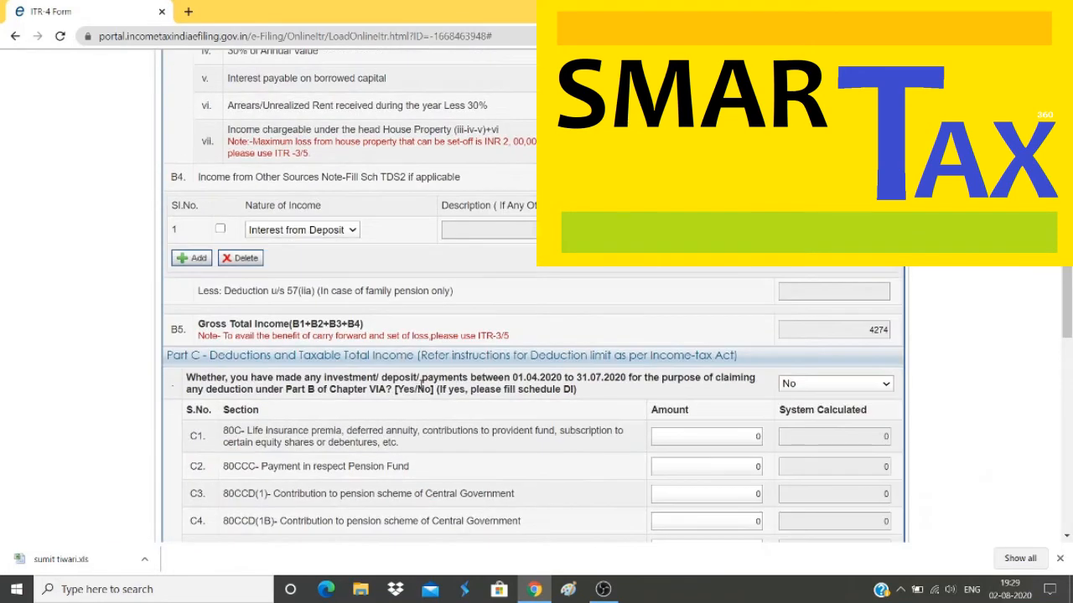
pyautogui.scroll(-4, 422, 382)
pyautogui.scroll(2, 387, 346)
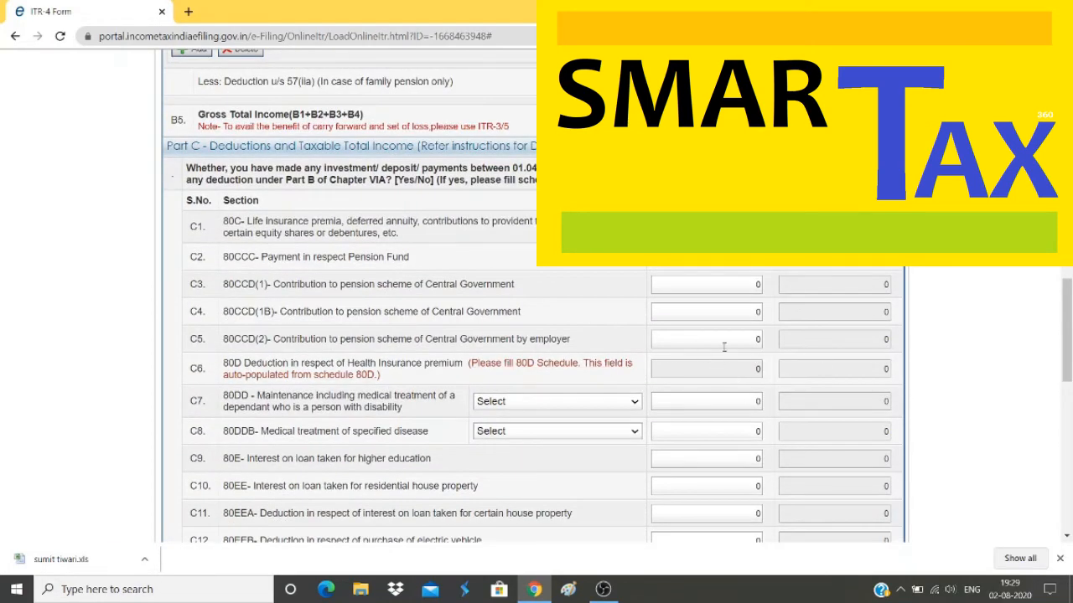
pyautogui.scroll(12, 708, 378)
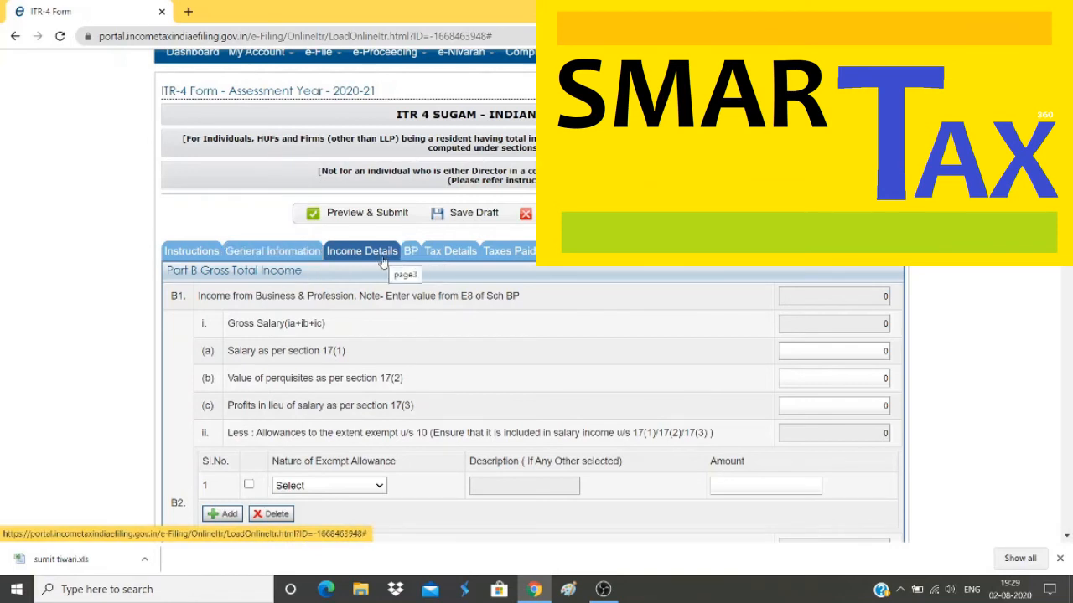
# Step: Open the Tax Details section and examine the TDS1, TDS 2, TCS and advance or self-assessment tax payment schedules
pyautogui.click(447, 251)
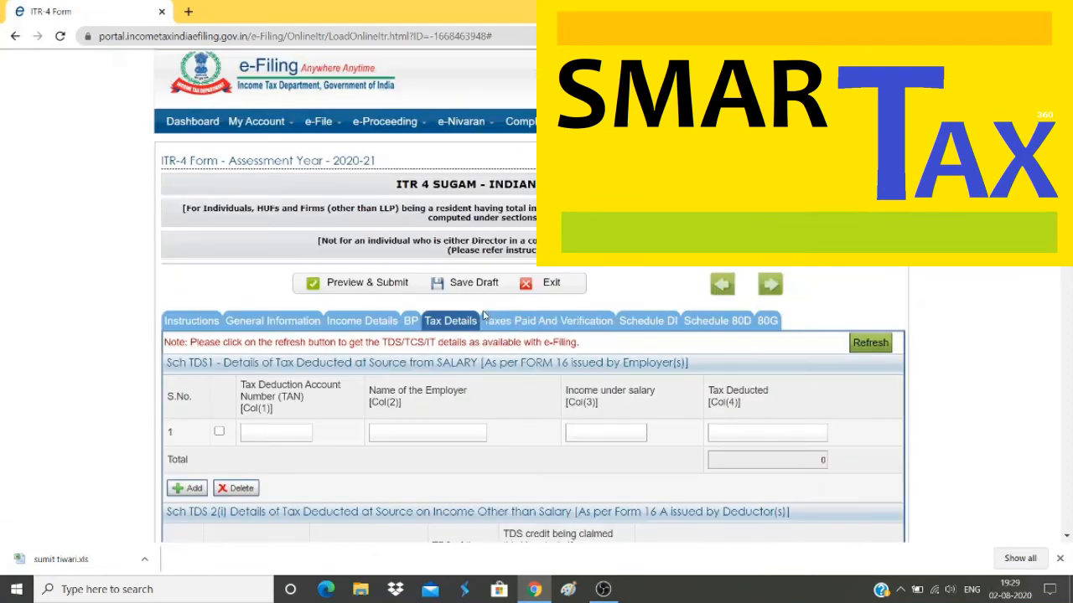
pyautogui.scroll(-4, 481, 321)
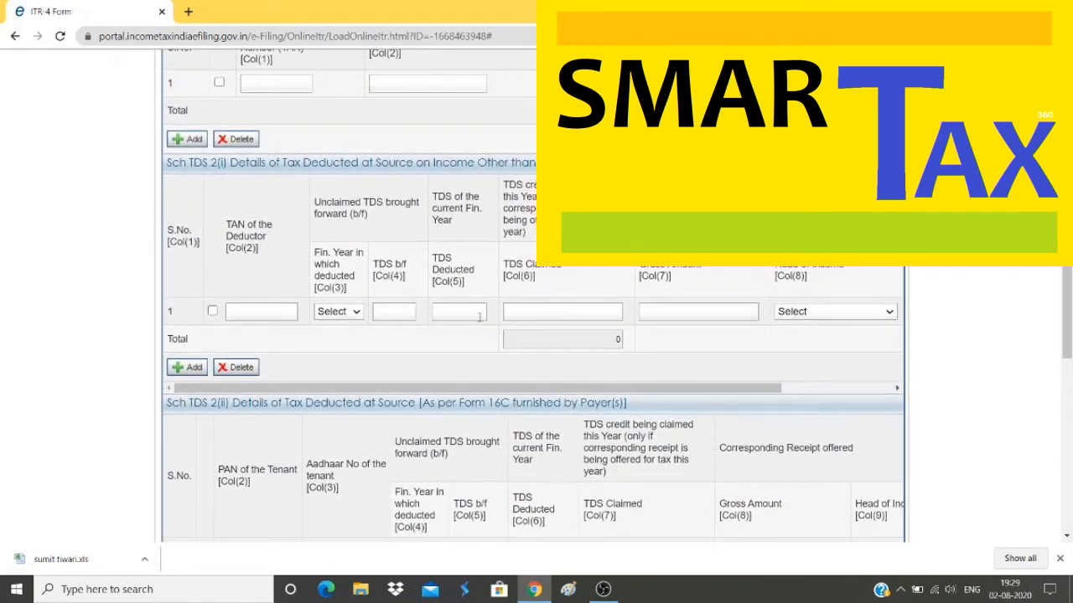
pyautogui.scroll(-4, 480, 315)
pyautogui.scroll(4, 478, 316)
pyautogui.scroll(-6, 511, 356)
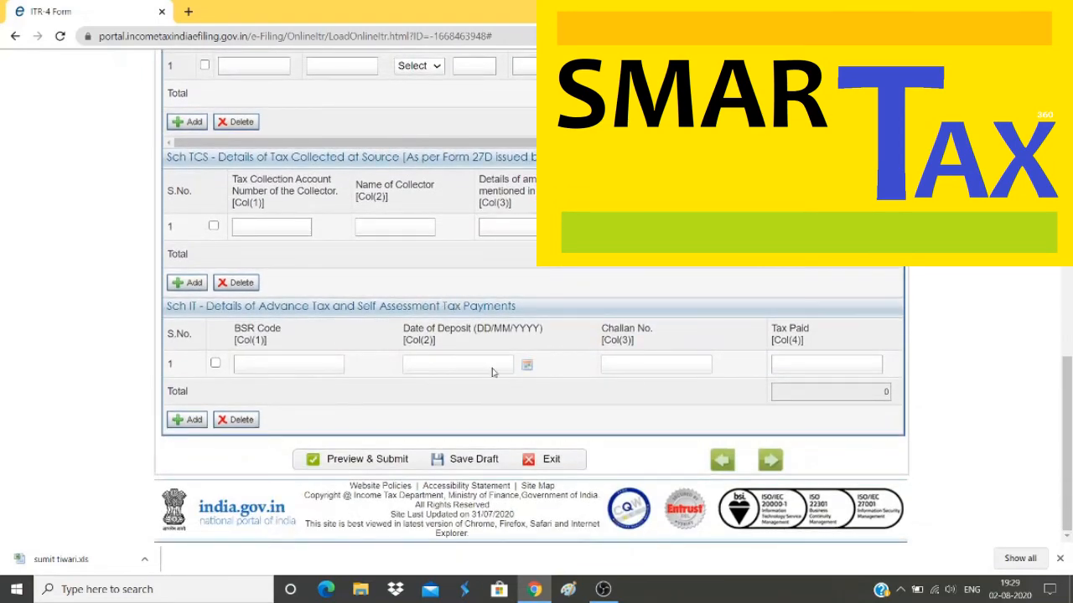
pyautogui.scroll(10, 702, 379)
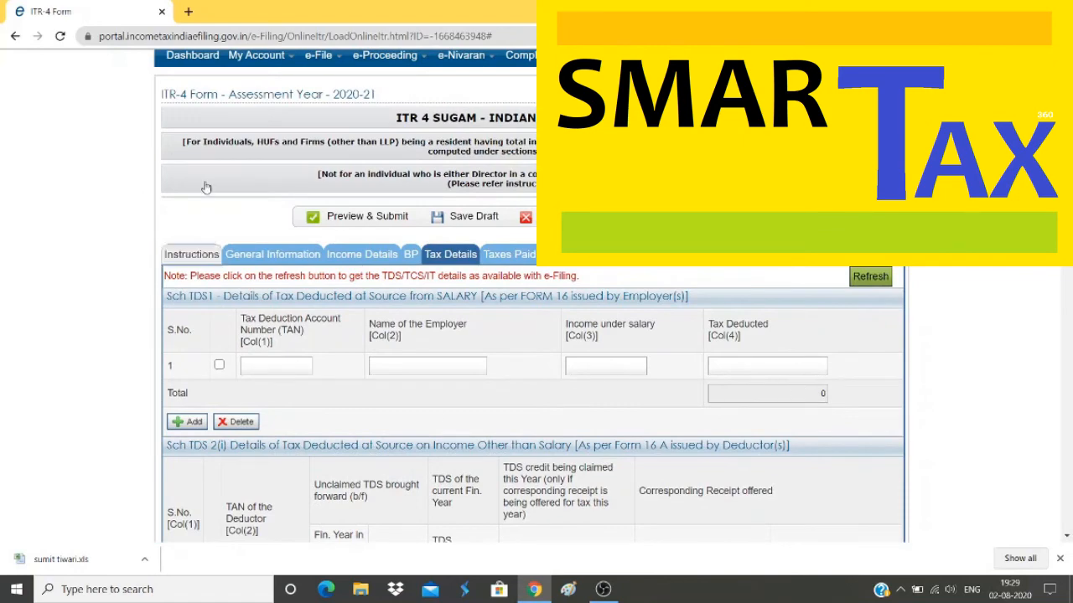
# Step: Open Taxes Paid and Verification, examine its bank account and verification parts, and browse the capacity options in the declaration
pyautogui.click(584, 270)
pyautogui.scroll(-3, 578, 333)
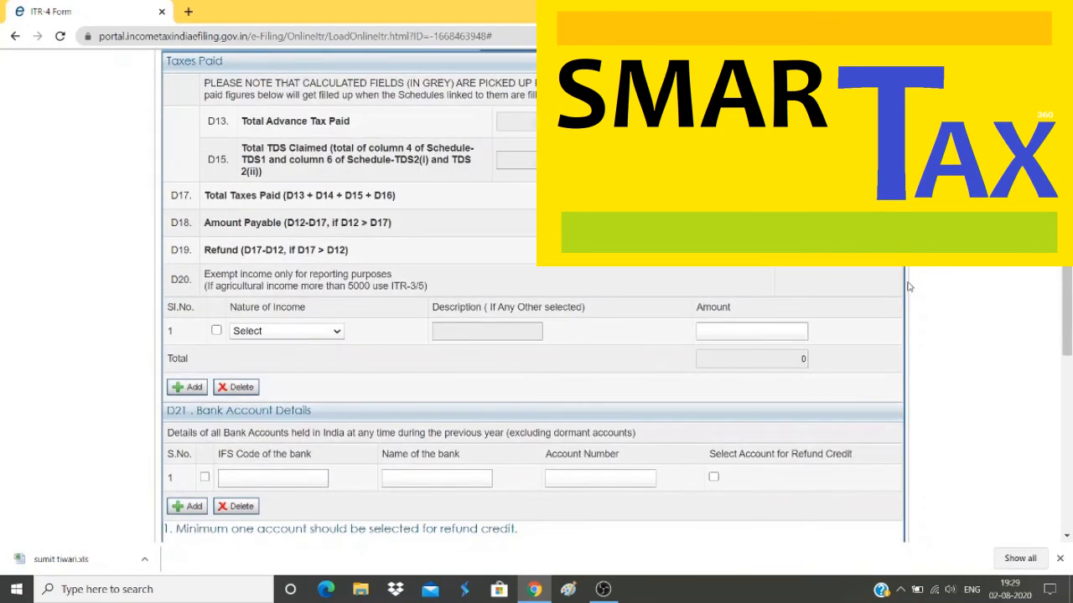
pyautogui.scroll(-3, 786, 308)
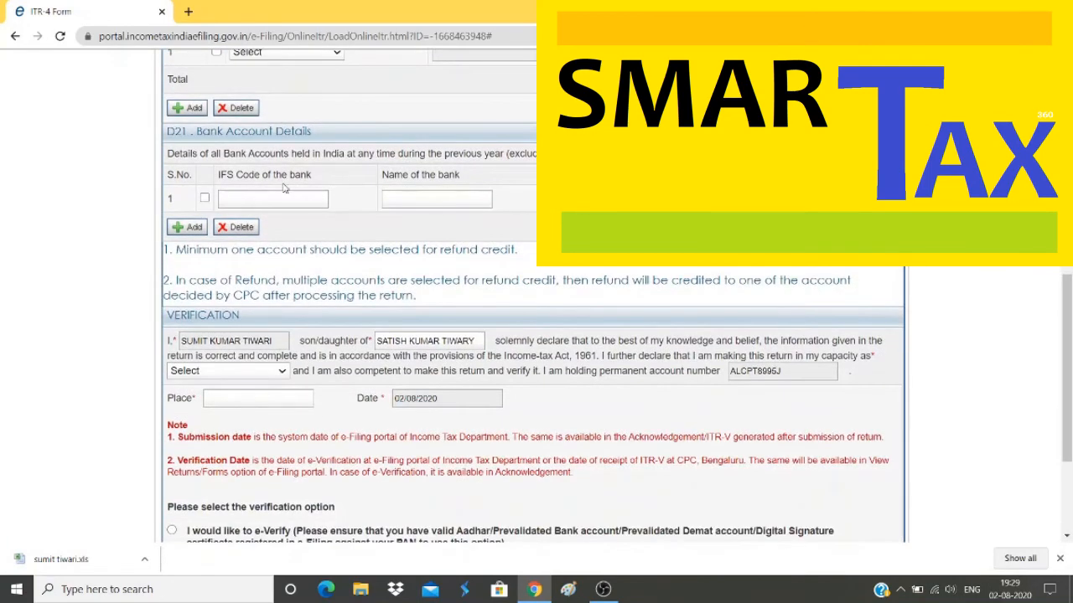
pyautogui.scroll(-3, 337, 216)
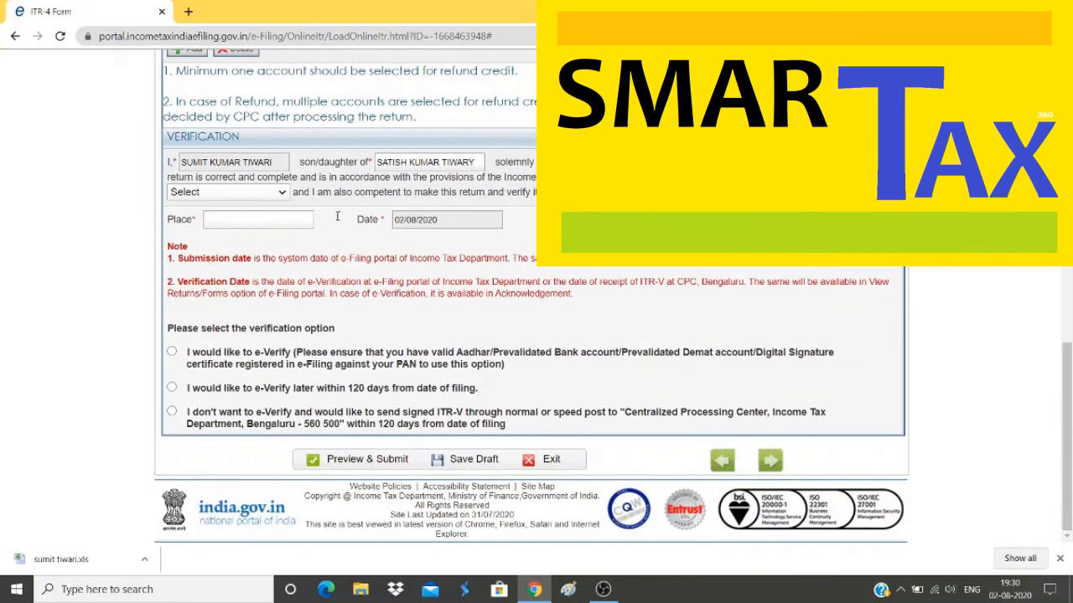
pyautogui.click(283, 193)
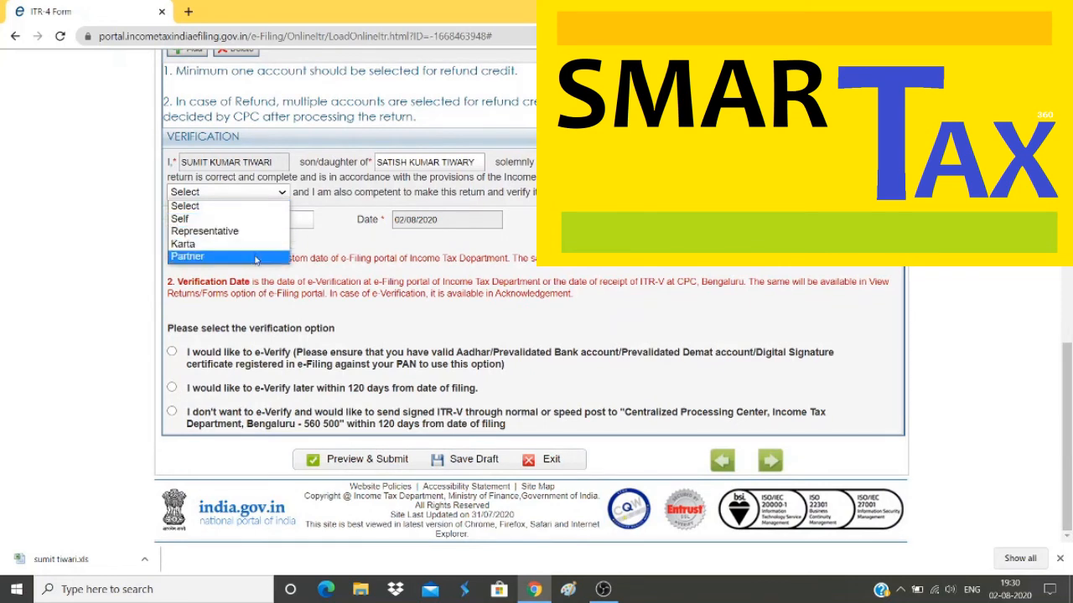
pyautogui.click(344, 225)
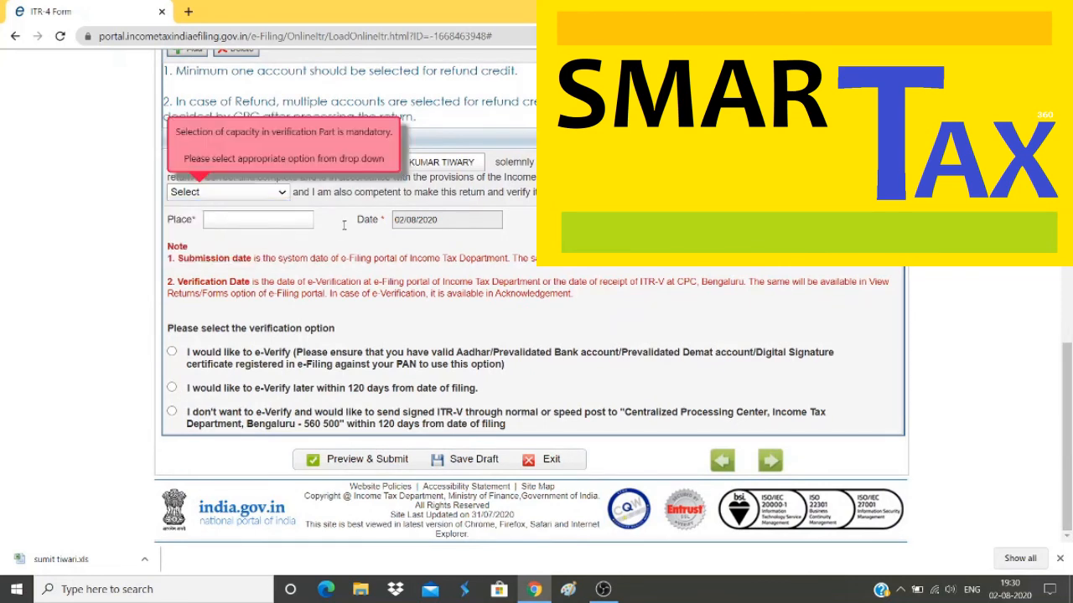
pyautogui.click(284, 223)
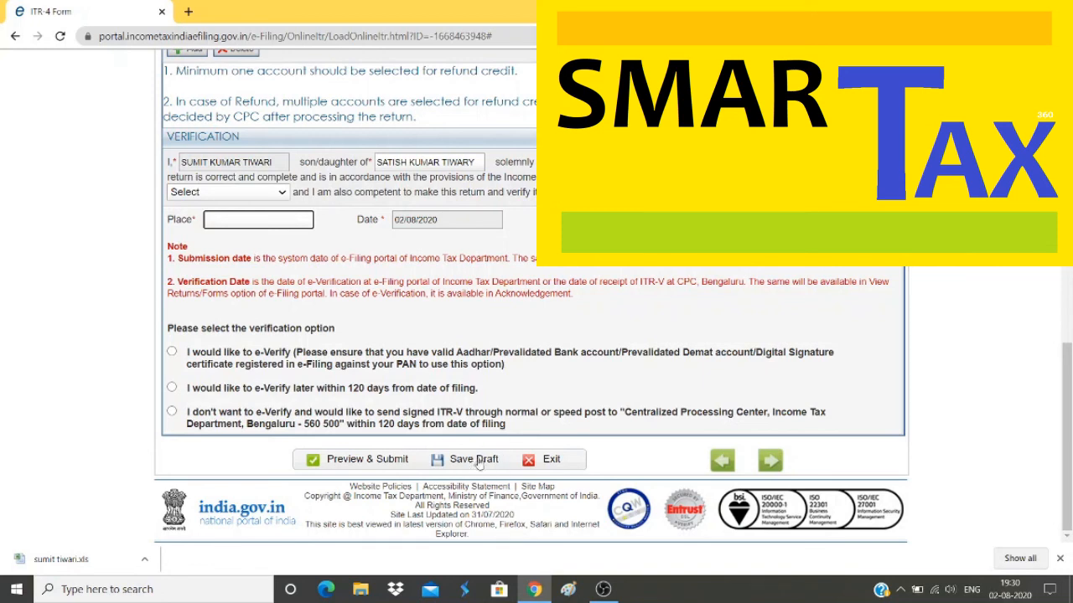
# Step: Review the e-verification choices, the D21 bank account details and the taxes paid rows D13 to D20
pyautogui.scroll(3, 533, 431)
pyautogui.scroll(-3, 534, 430)
pyautogui.scroll(3, 678, 369)
pyautogui.scroll(-3, 679, 374)
pyautogui.scroll(1, 522, 387)
pyautogui.scroll(4, 522, 389)
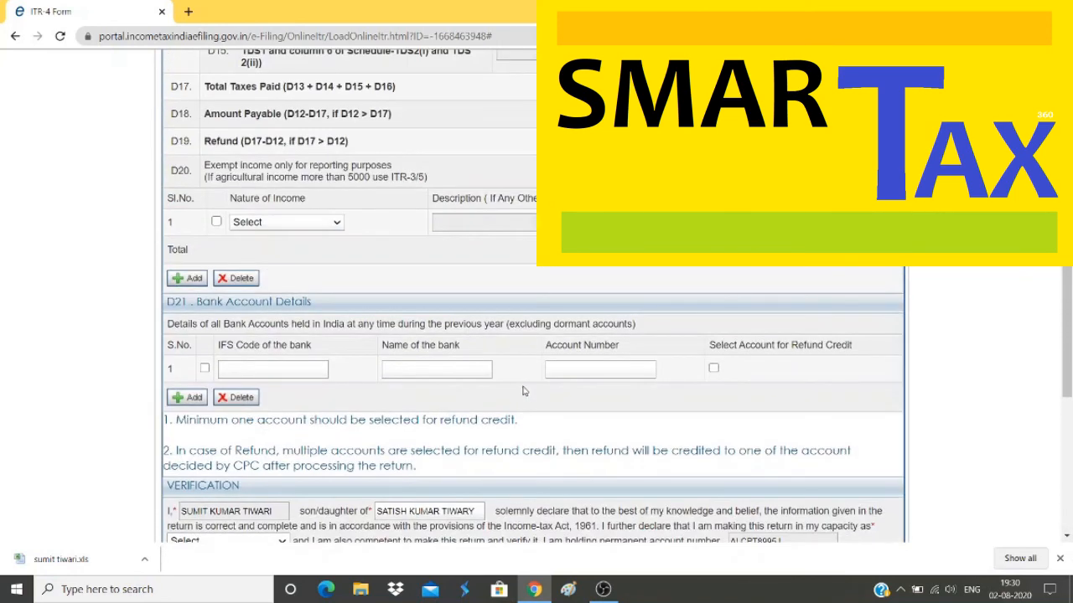
pyautogui.scroll(3, 524, 390)
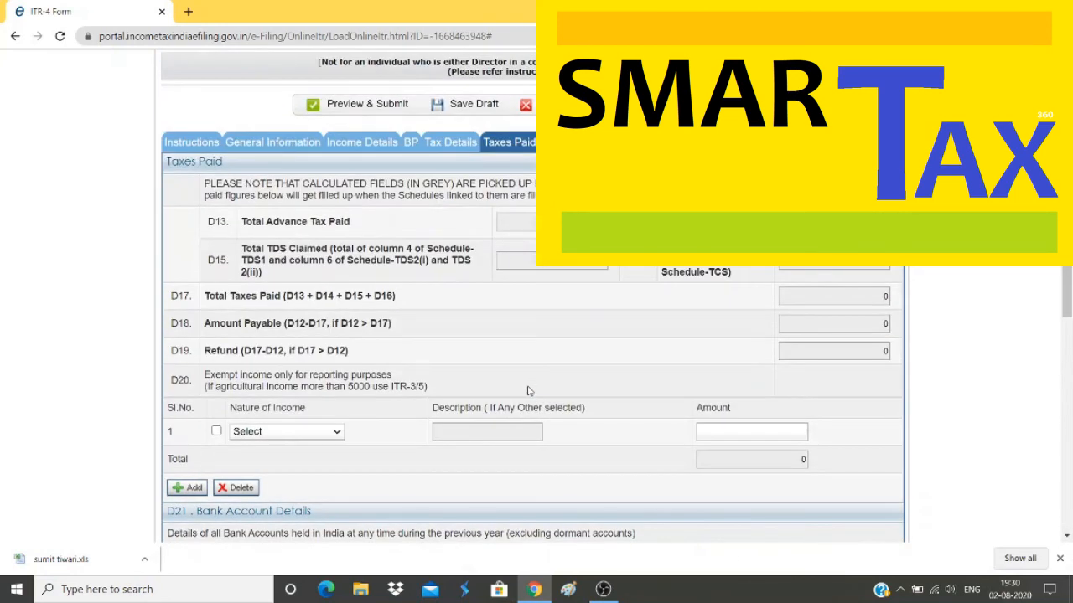